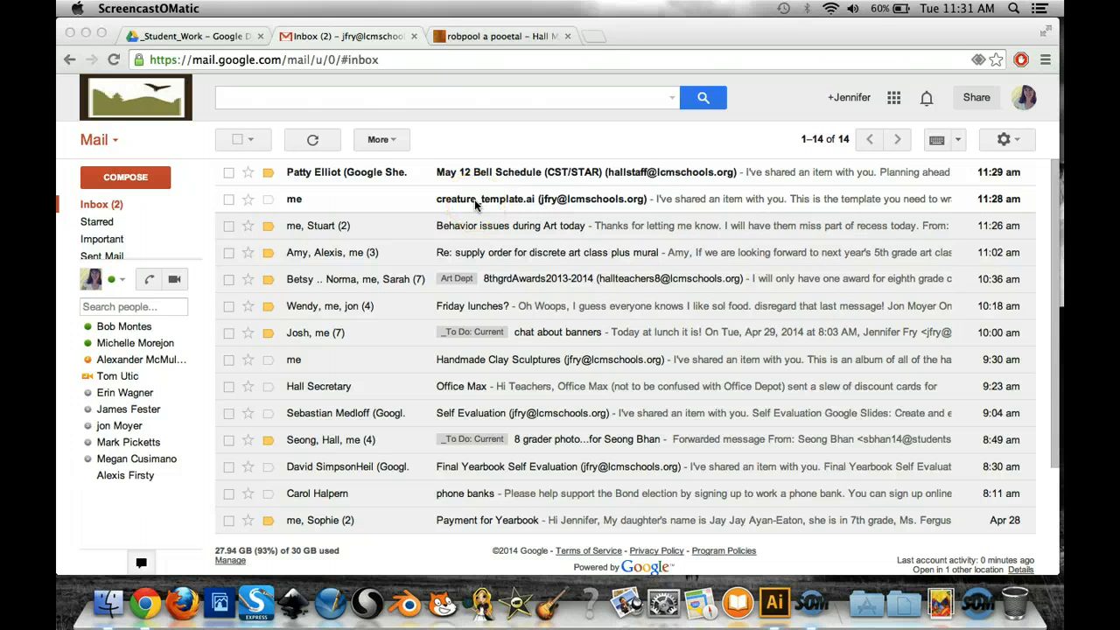
# - Open the shared creature_template.ai file from its inbox message and look over the upper part of the template
pyautogui.click(477, 204)
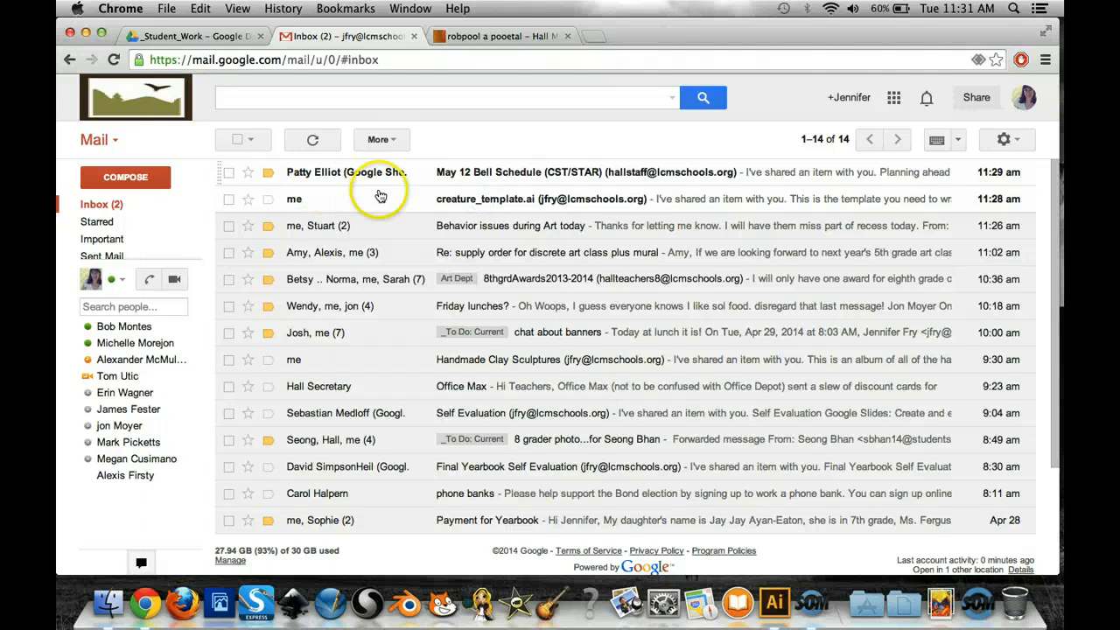
pyautogui.click(446, 202)
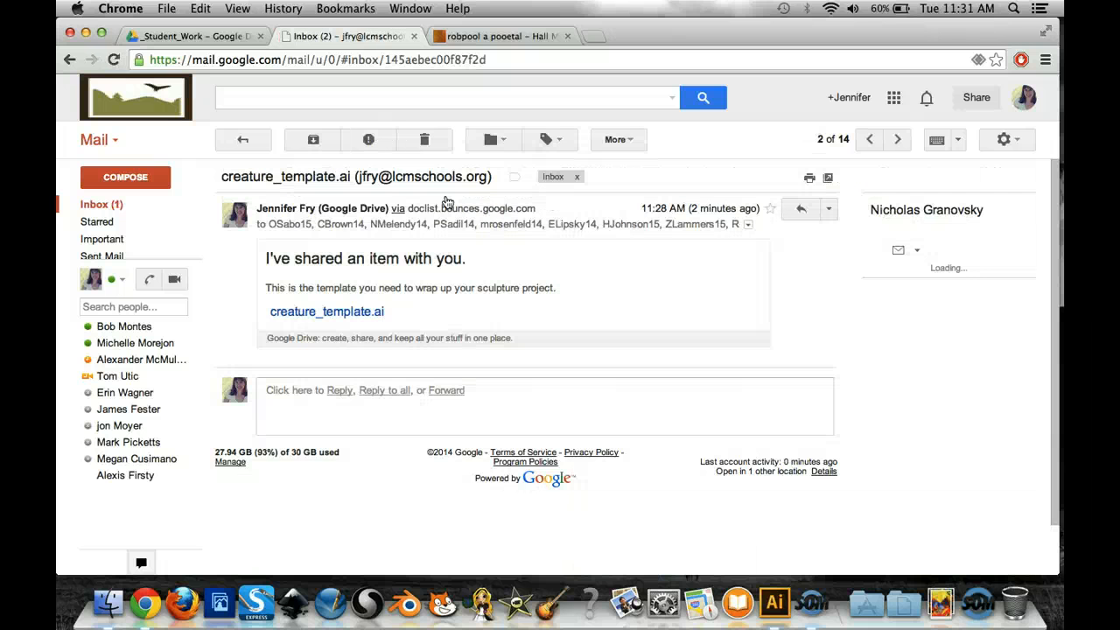
pyautogui.click(354, 315)
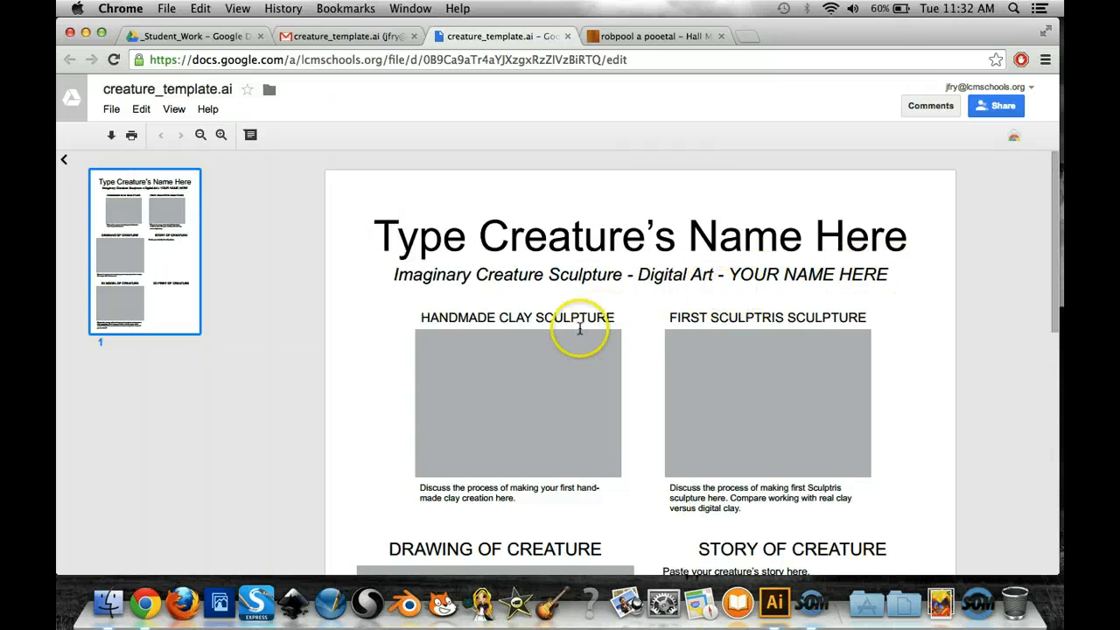
pyautogui.scroll(-3, 572, 354)
pyautogui.scroll(-2, 572, 354)
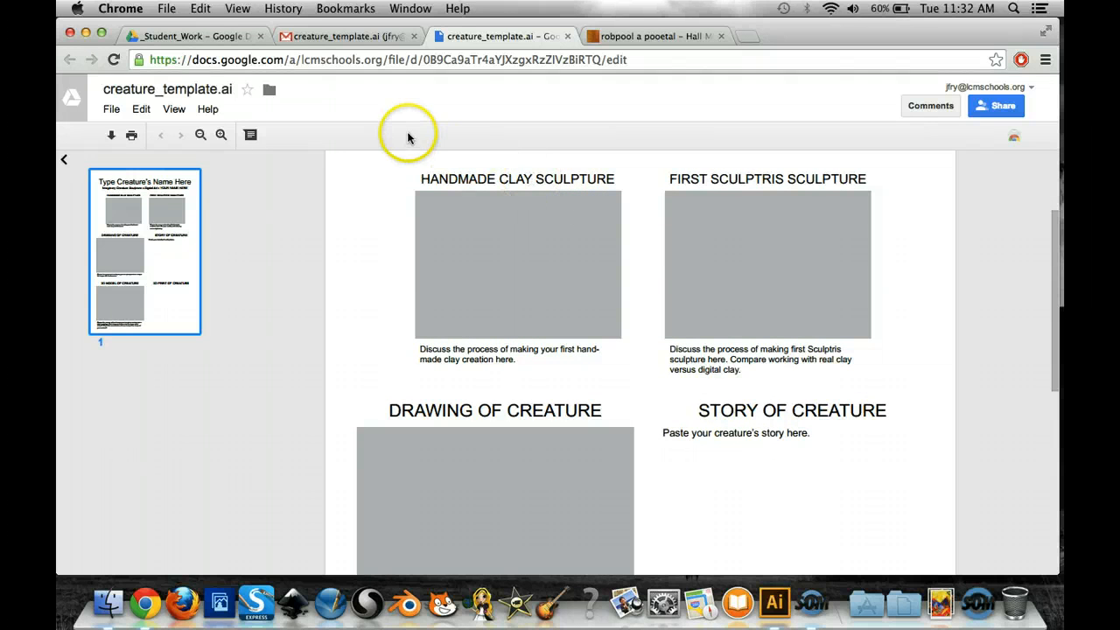
# - View the shared Handmade Clay Sculptures photo folder from its inbox message, then close the folder
pyautogui.click(339, 39)
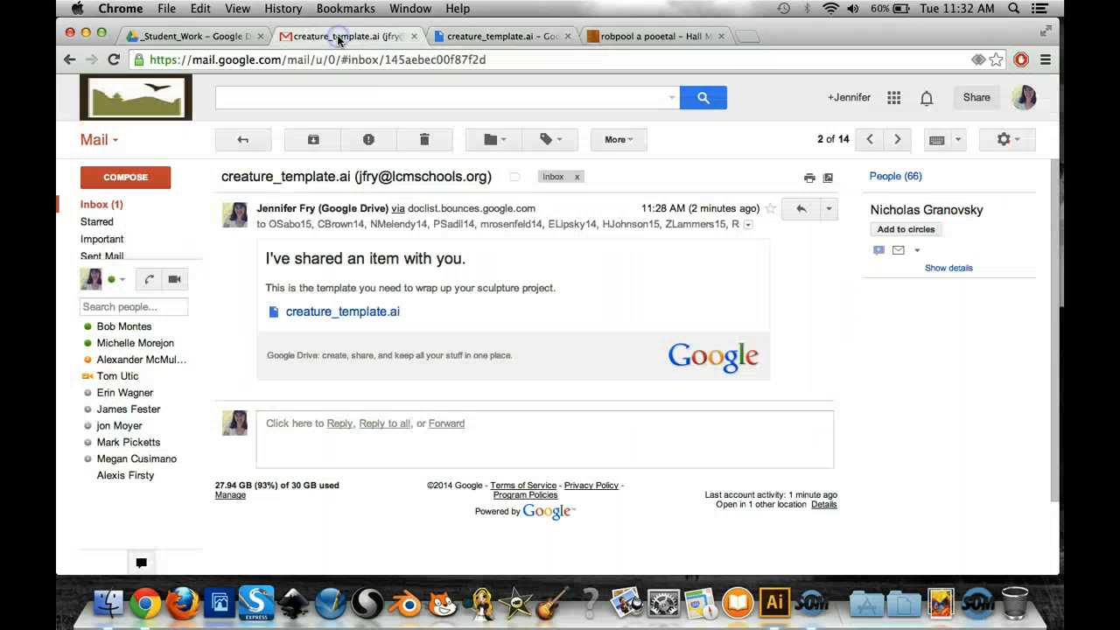
pyautogui.click(104, 208)
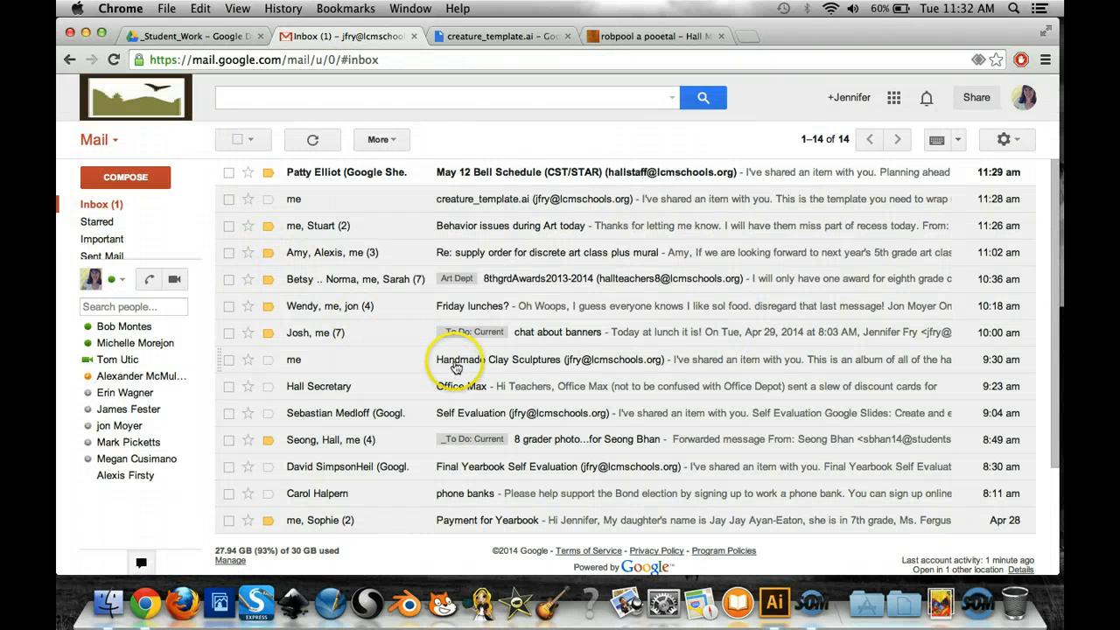
pyautogui.click(454, 366)
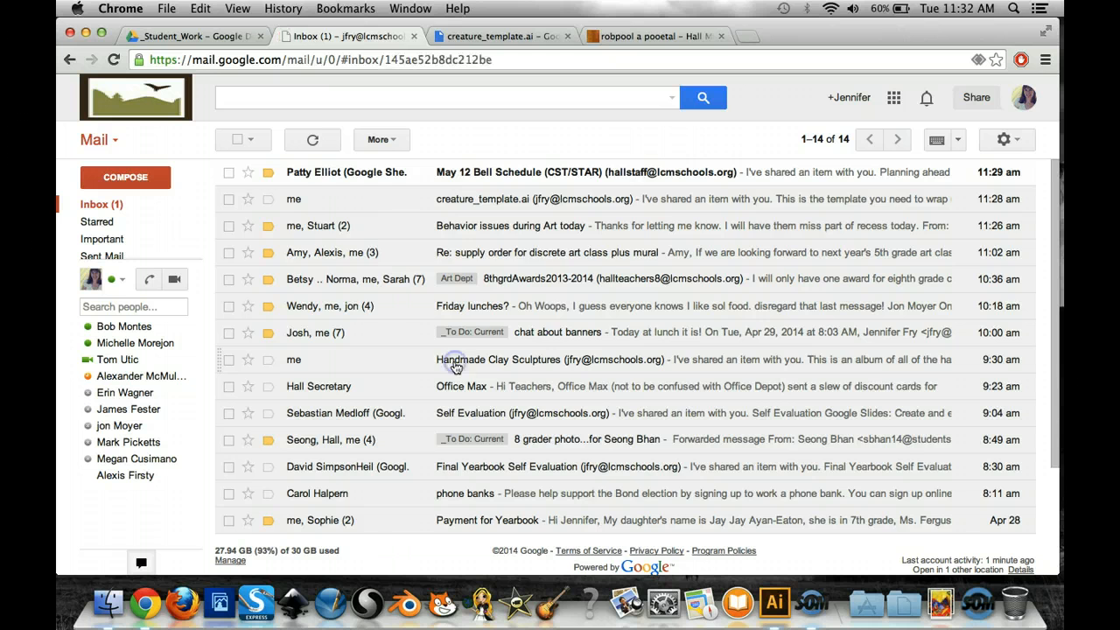
pyautogui.click(367, 326)
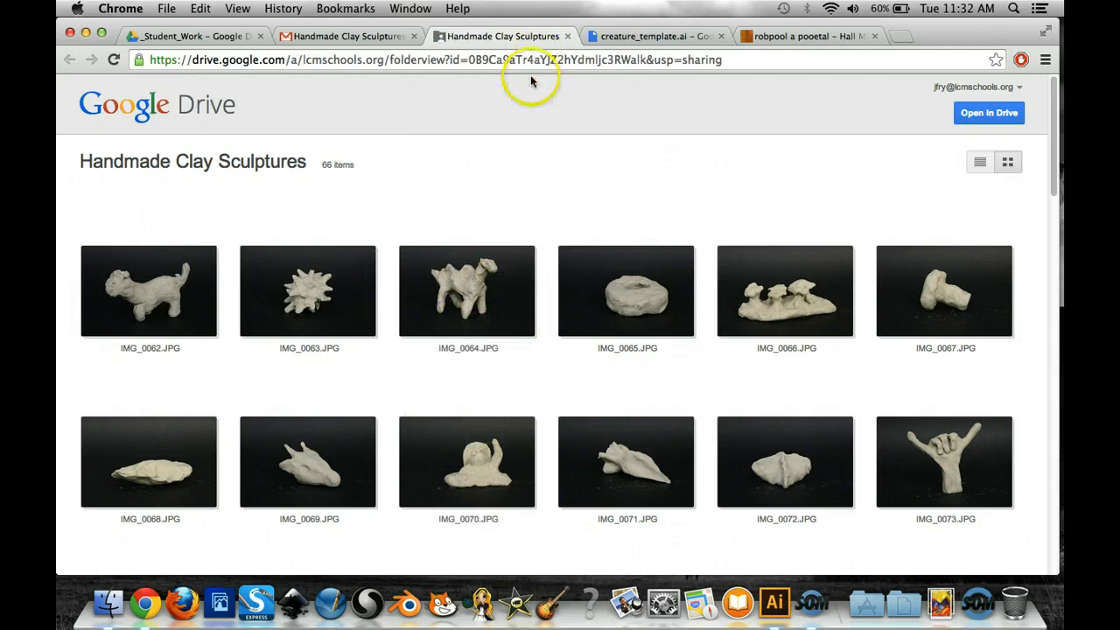
pyautogui.click(566, 37)
# - Examine the creature template's title, image placeholders, story area and written prompts from the clay sculpture down to the 3D print section
pyautogui.click(496, 37)
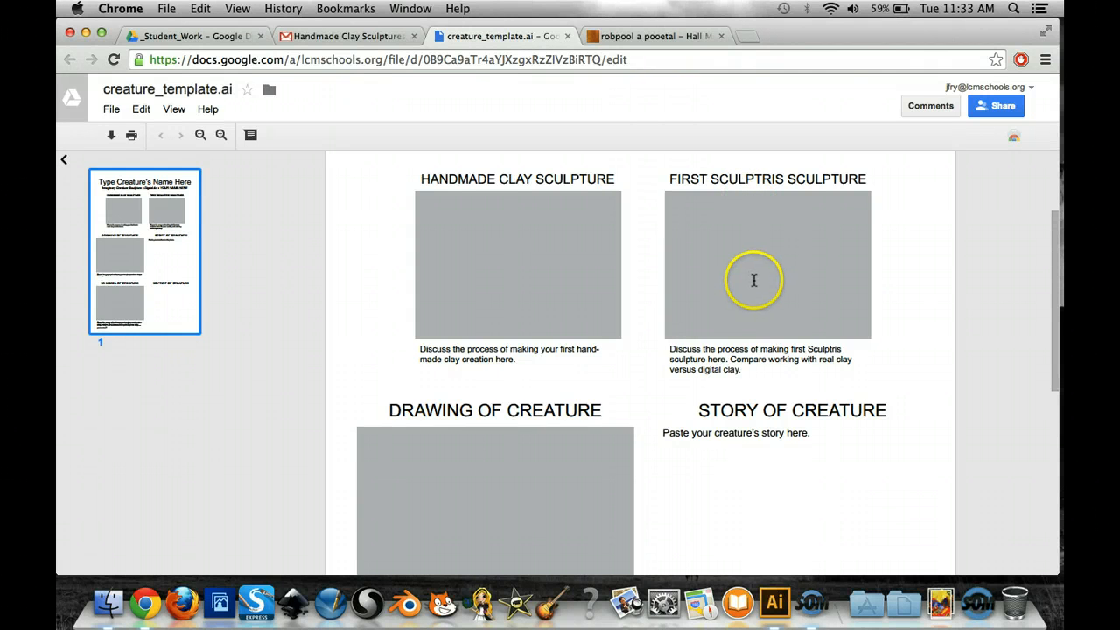
pyautogui.scroll(1, 656, 339)
pyautogui.scroll(-5, 656, 341)
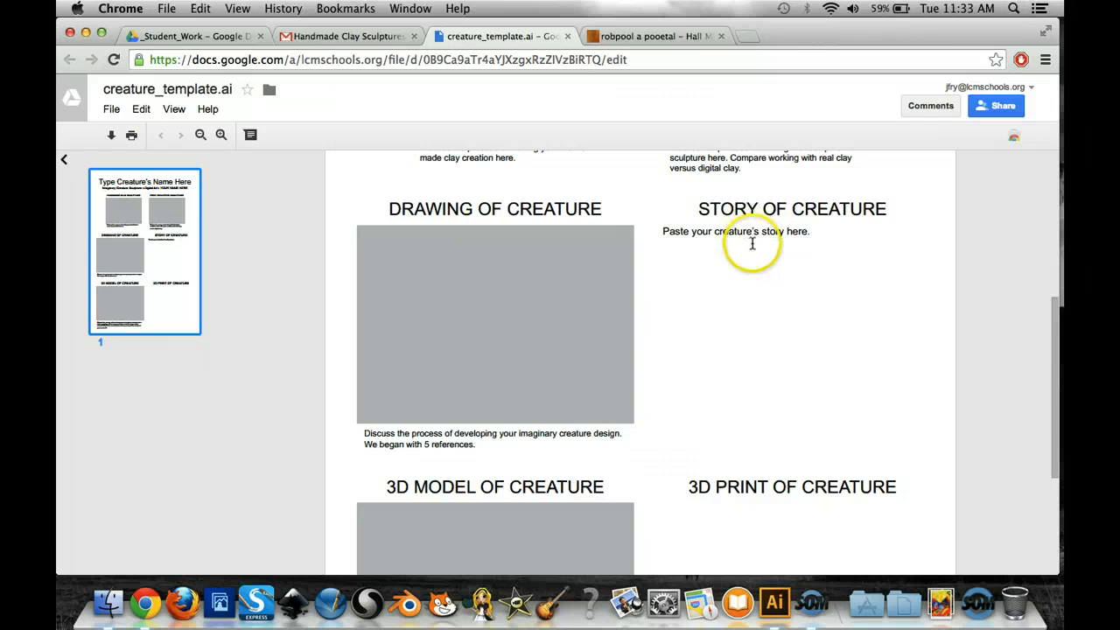
pyautogui.scroll(-2, 618, 379)
pyautogui.scroll(-2, 618, 379)
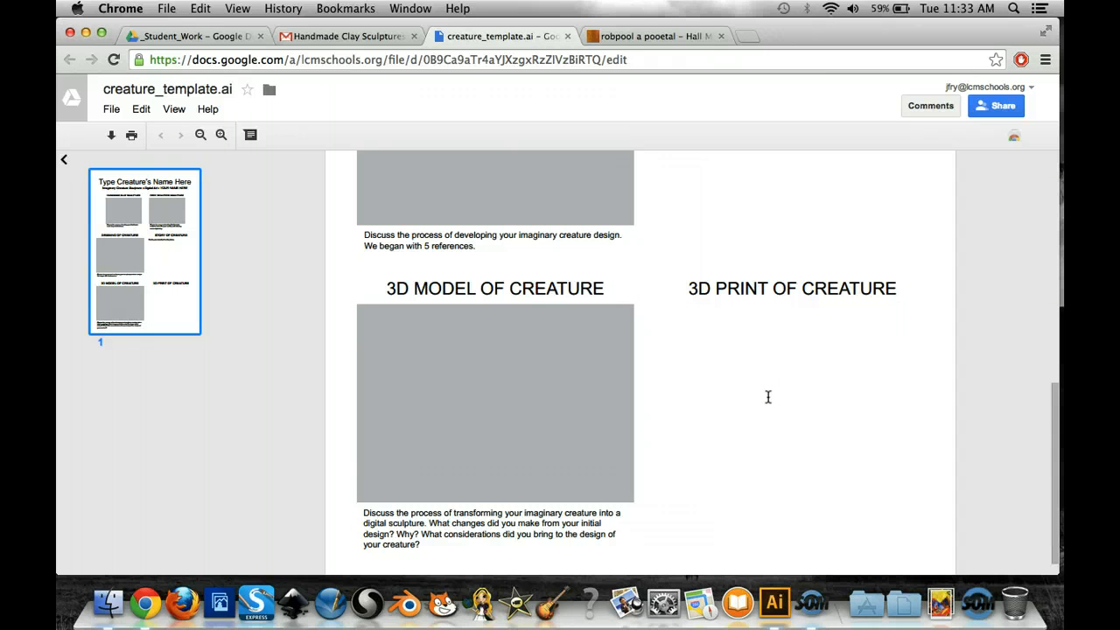
pyautogui.scroll(-2, 768, 396)
pyautogui.scroll(15, 768, 396)
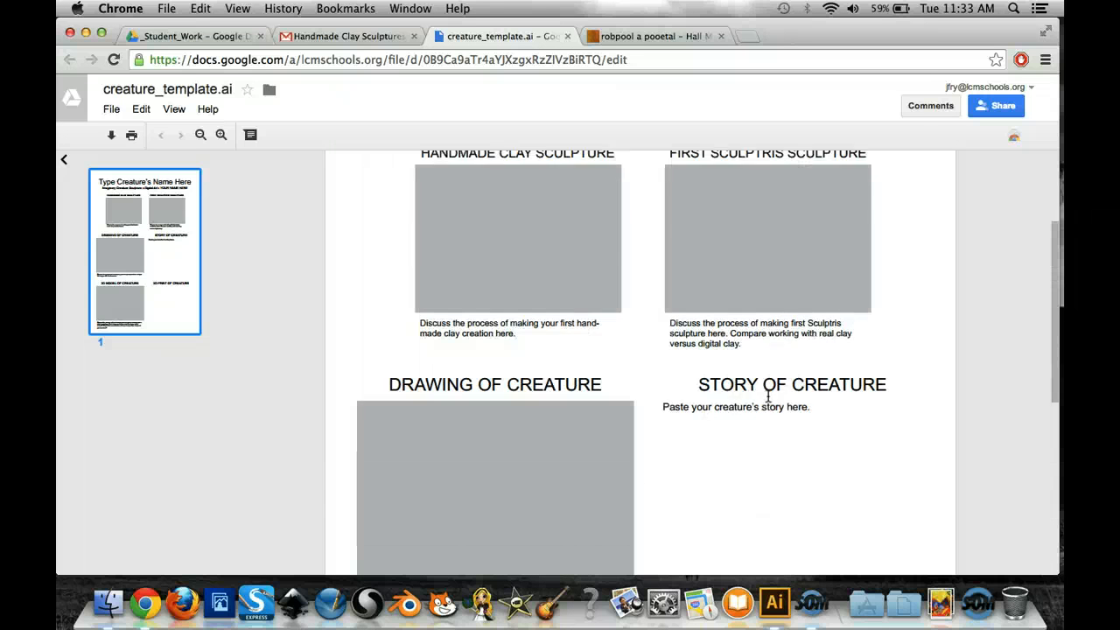
pyautogui.scroll(-5, 769, 396)
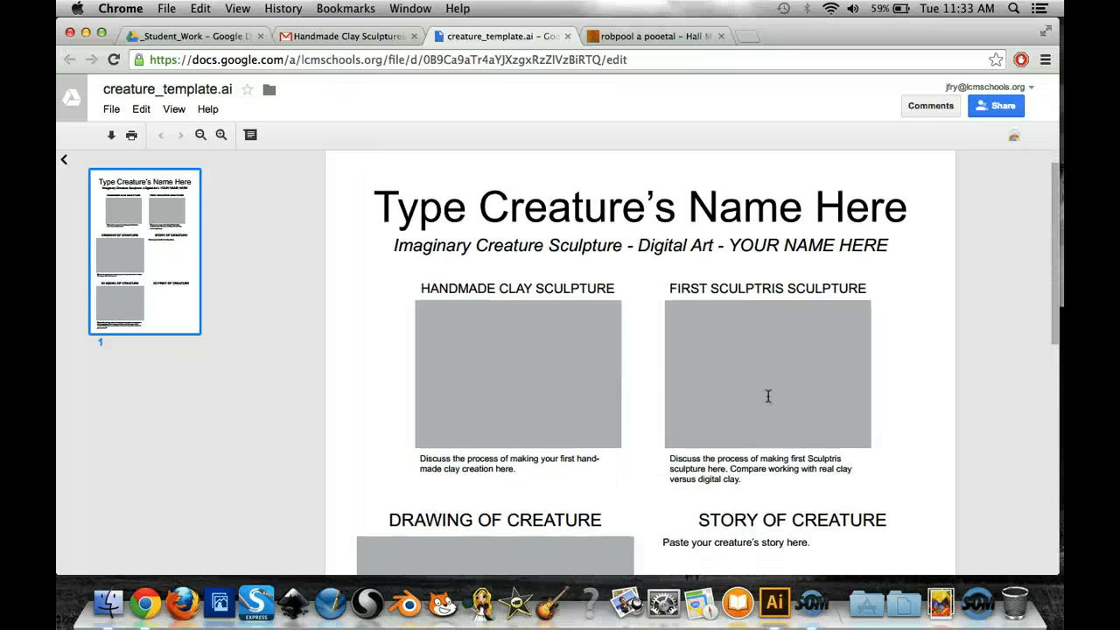
pyautogui.click(760, 279)
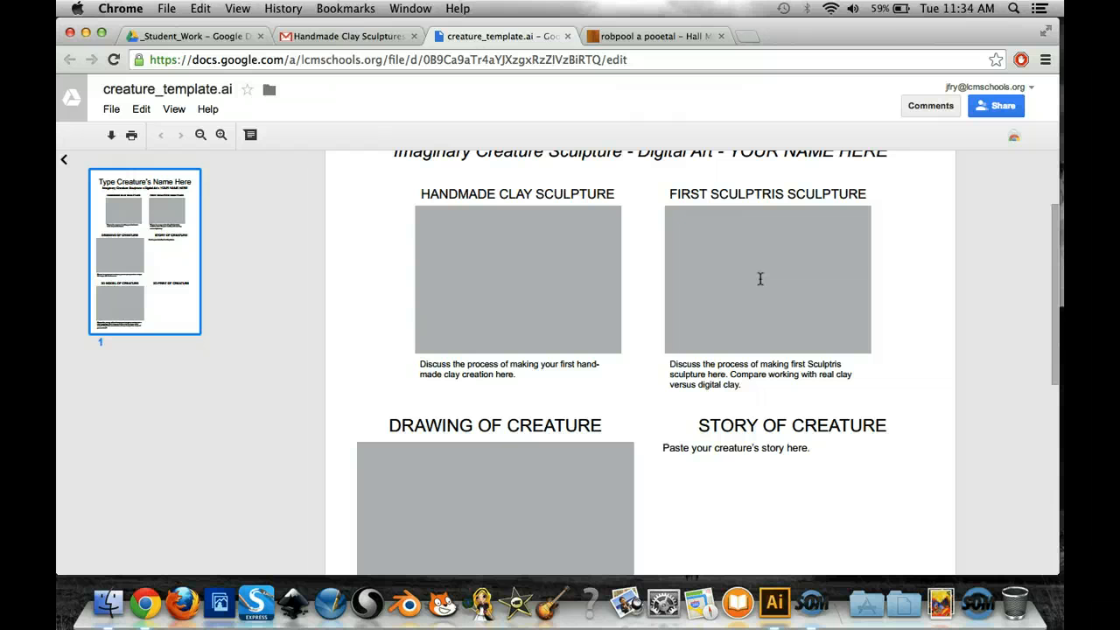
# - Switch to Sculptris, turn the creature to a three-quarter front view and turn off its wireframe display
pyautogui.click(310, 299)
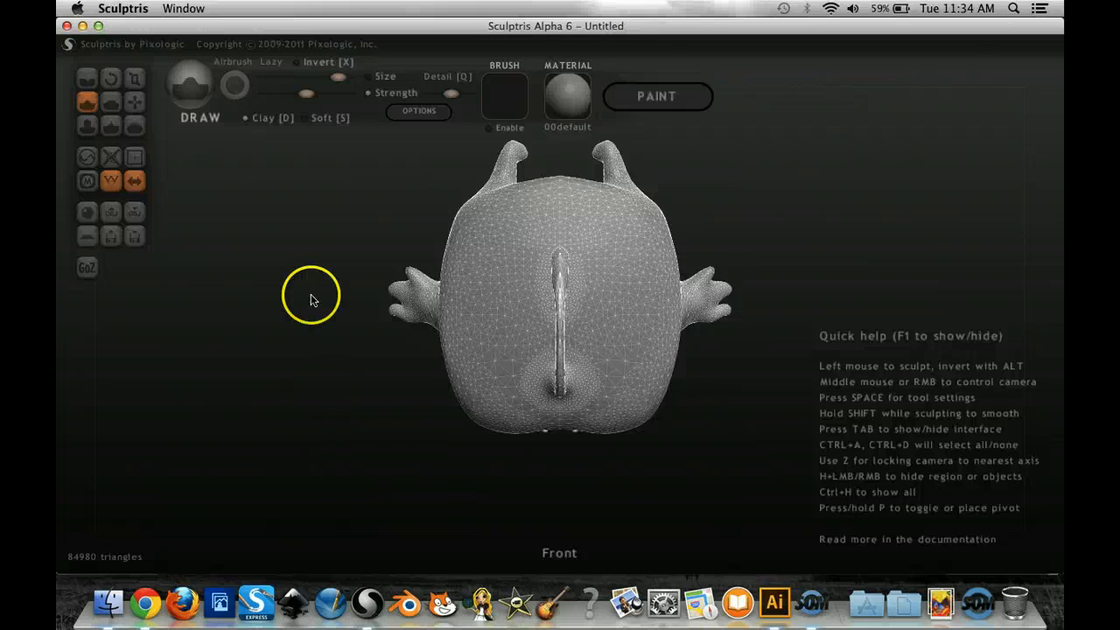
pyautogui.click(316, 279)
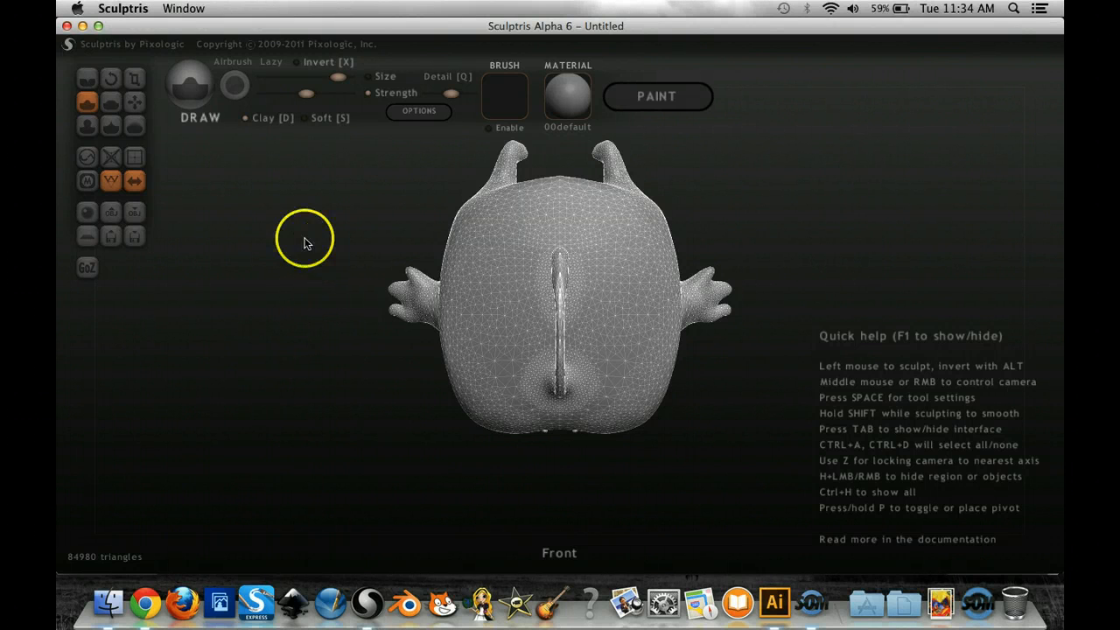
pyautogui.moveTo(302, 311)
pyautogui.mouseDown()
pyautogui.moveTo(363, 355)
pyautogui.moveTo(587, 307)
pyautogui.moveTo(639, 313)
pyautogui.moveTo(609, 316)
pyautogui.moveTo(632, 307)
pyautogui.moveTo(622, 312)
pyautogui.moveTo(580, 250)
pyautogui.moveTo(583, 163)
pyautogui.moveTo(554, 145)
pyautogui.moveTo(645, 315)
pyautogui.moveTo(725, 187)
pyautogui.moveTo(680, 184)
pyautogui.moveTo(730, 192)
pyautogui.moveTo(621, 185)
pyautogui.moveTo(773, 208)
pyautogui.moveTo(772, 190)
pyautogui.moveTo(697, 201)
pyautogui.moveTo(682, 180)
pyautogui.moveTo(680, 194)
pyautogui.mouseUp()
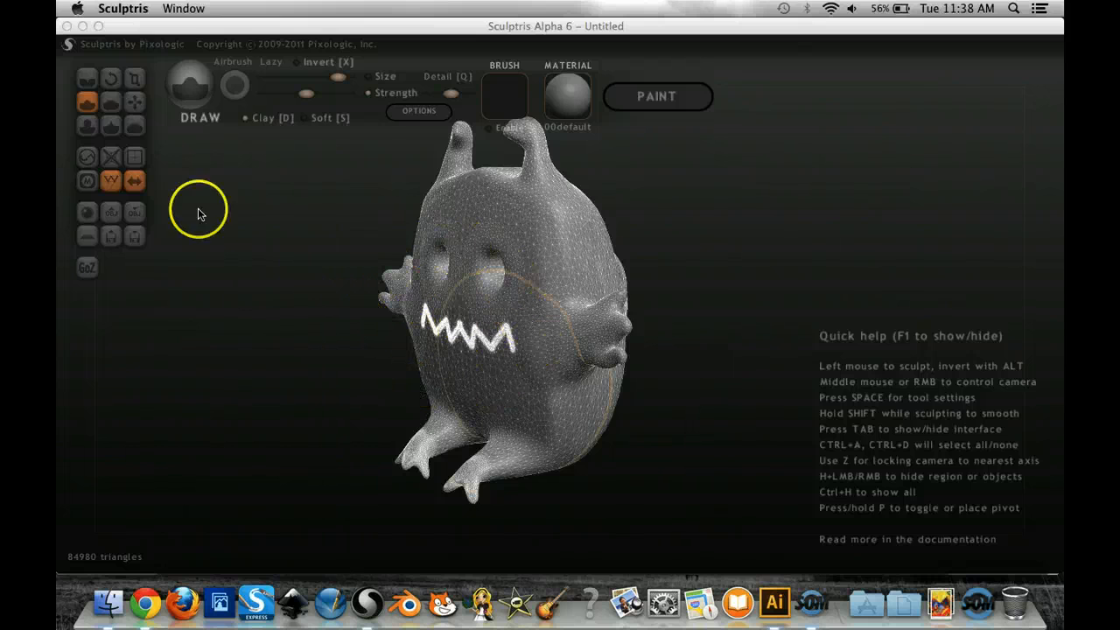
pyautogui.click(113, 186)
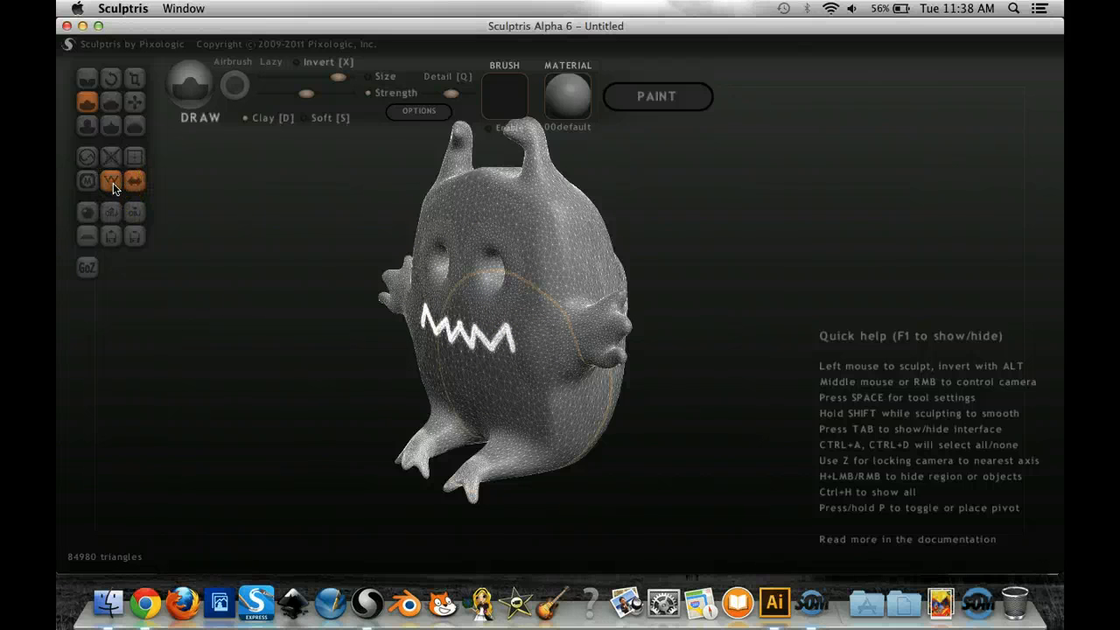
pyautogui.click(113, 184)
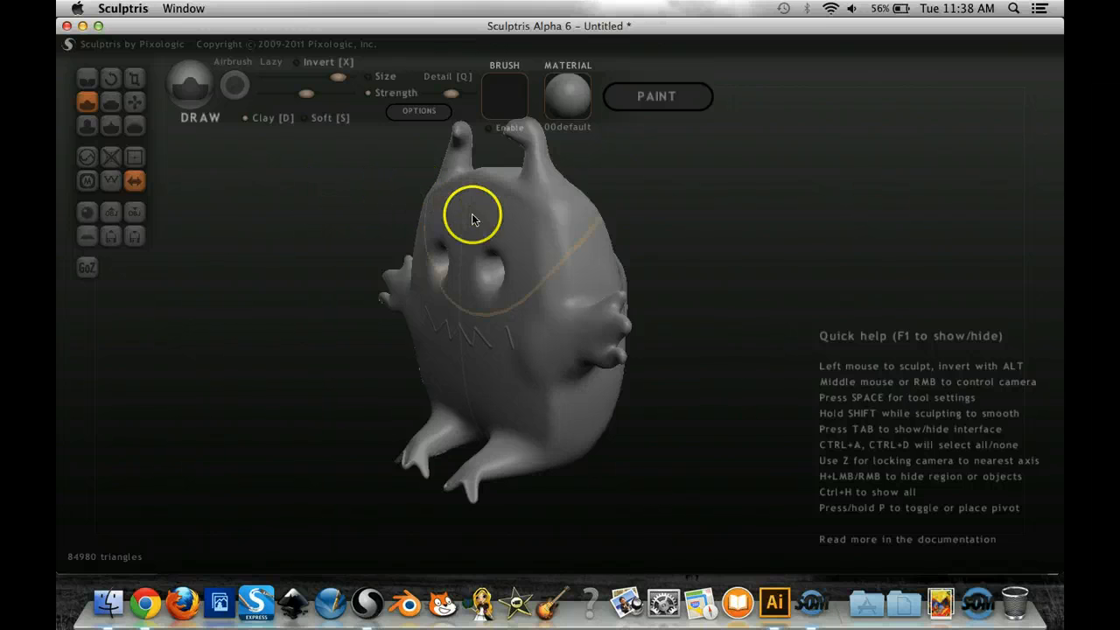
# - Try the 00ZBrush_RedWax, grey_reflective and JG_Drink01 materials on the creature, then return to 00default
pyautogui.click(567, 99)
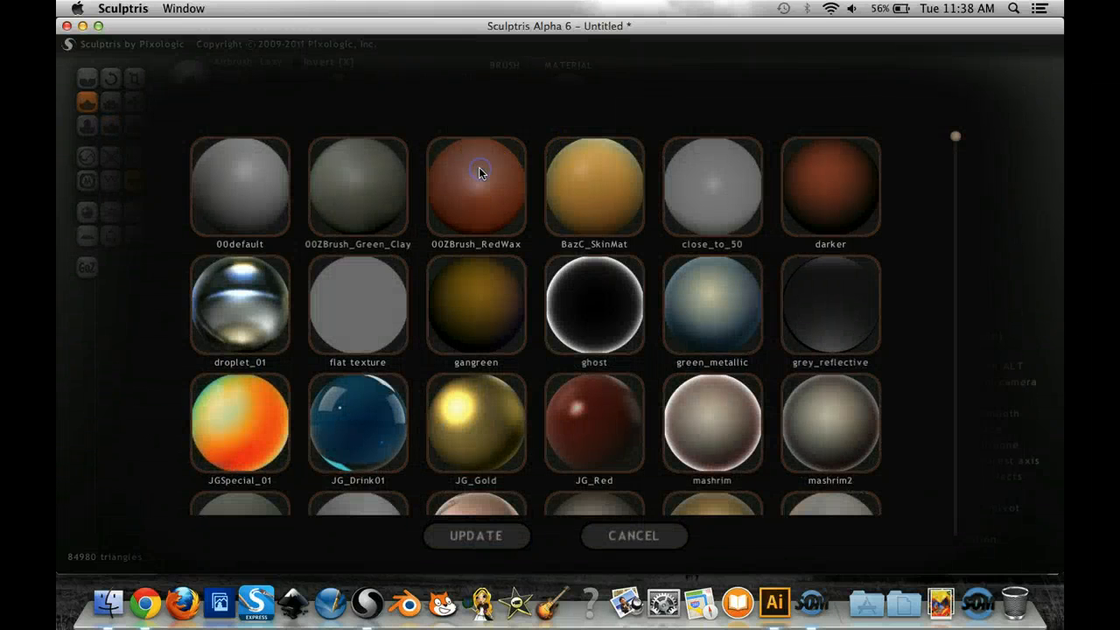
pyautogui.click(482, 168)
pyautogui.click(573, 101)
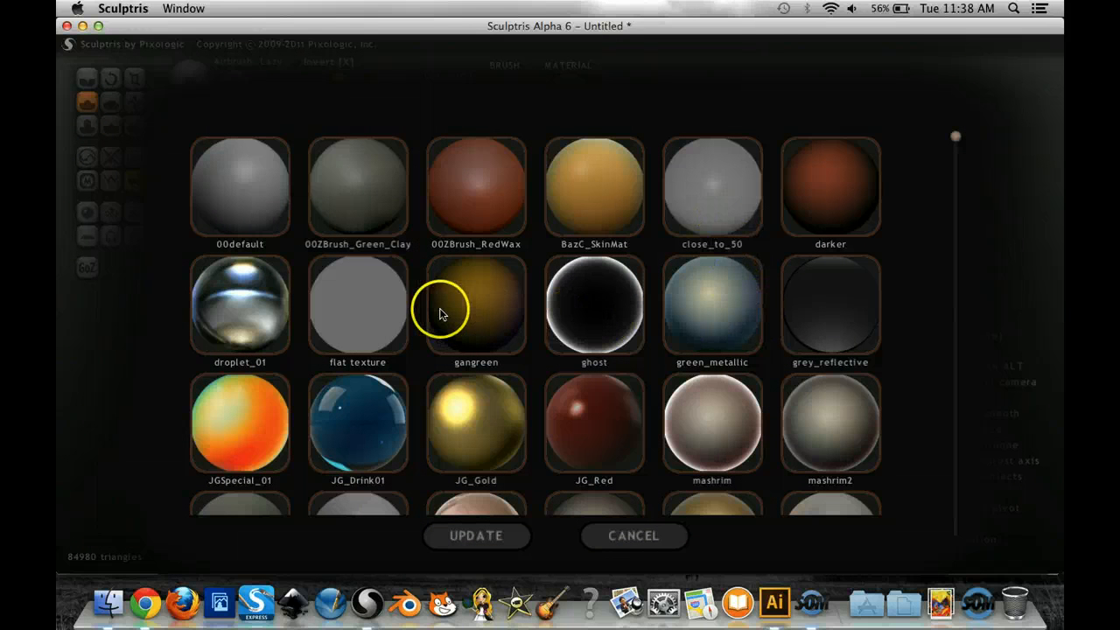
pyautogui.click(805, 326)
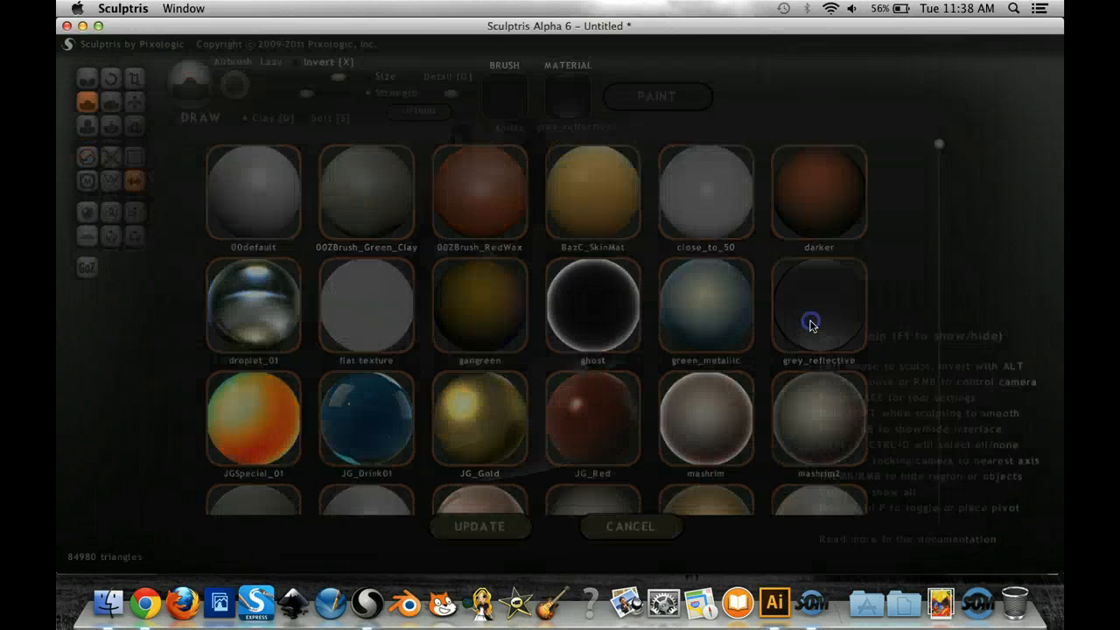
pyautogui.click(567, 97)
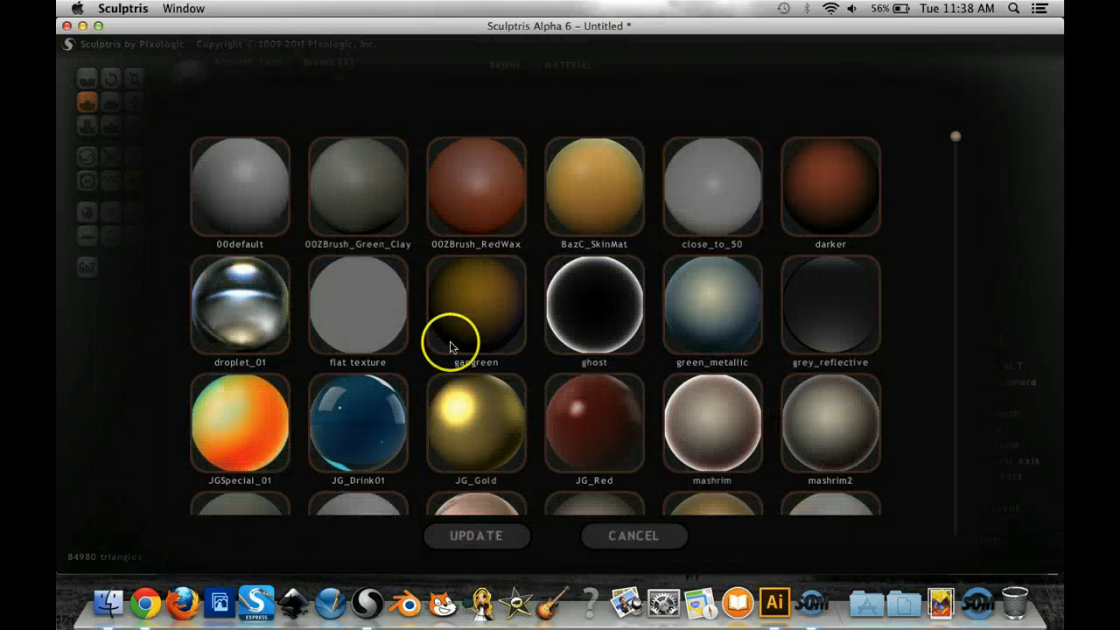
pyautogui.click(381, 429)
pyautogui.click(547, 106)
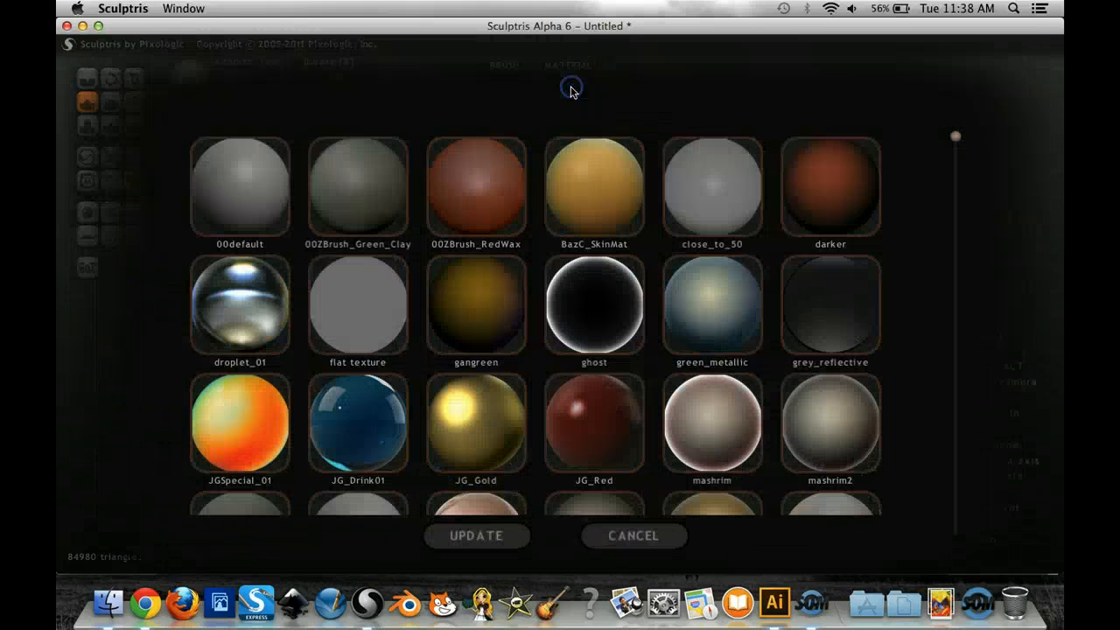
pyautogui.click(285, 168)
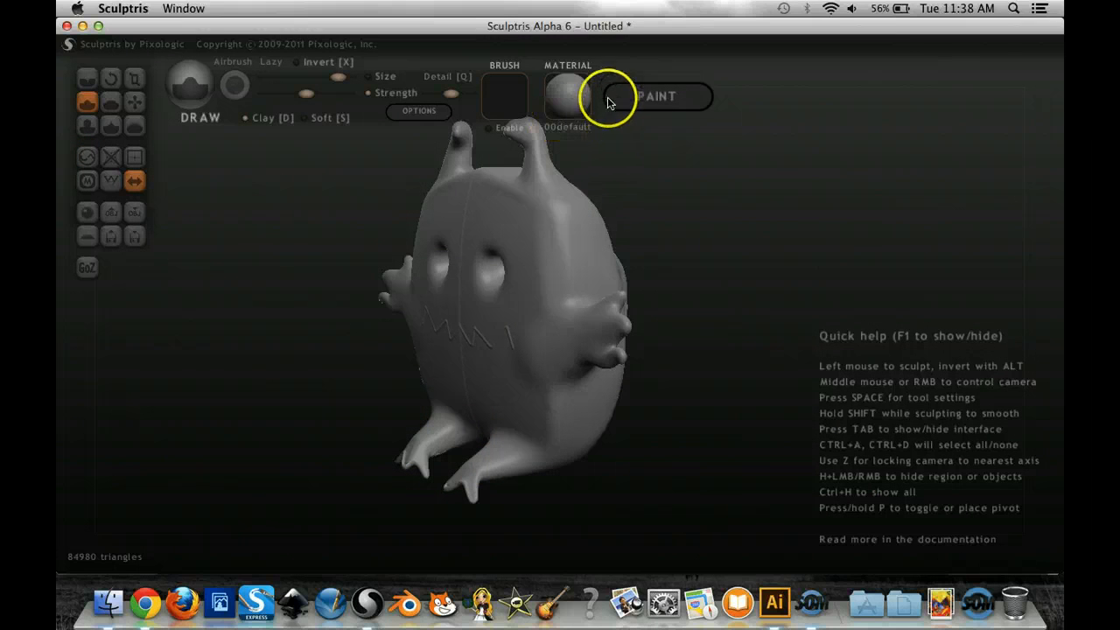
# - Save an image of the creature as Creature_Render in the Student_Sculpture example folder on the Desktop and close the sculpt options
pyautogui.click(411, 113)
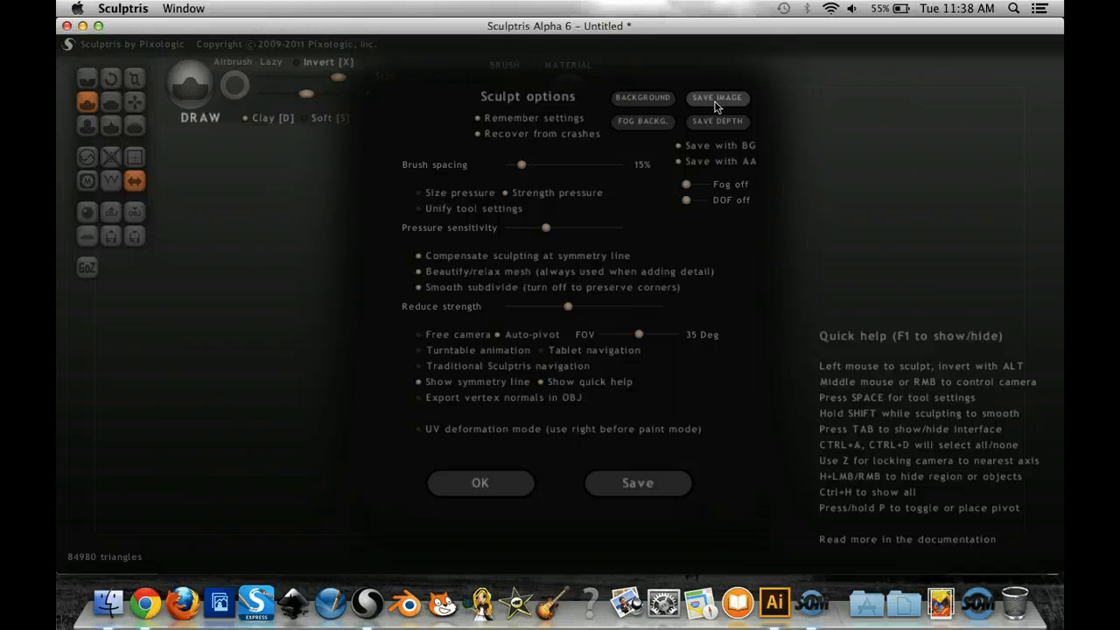
pyautogui.click(715, 99)
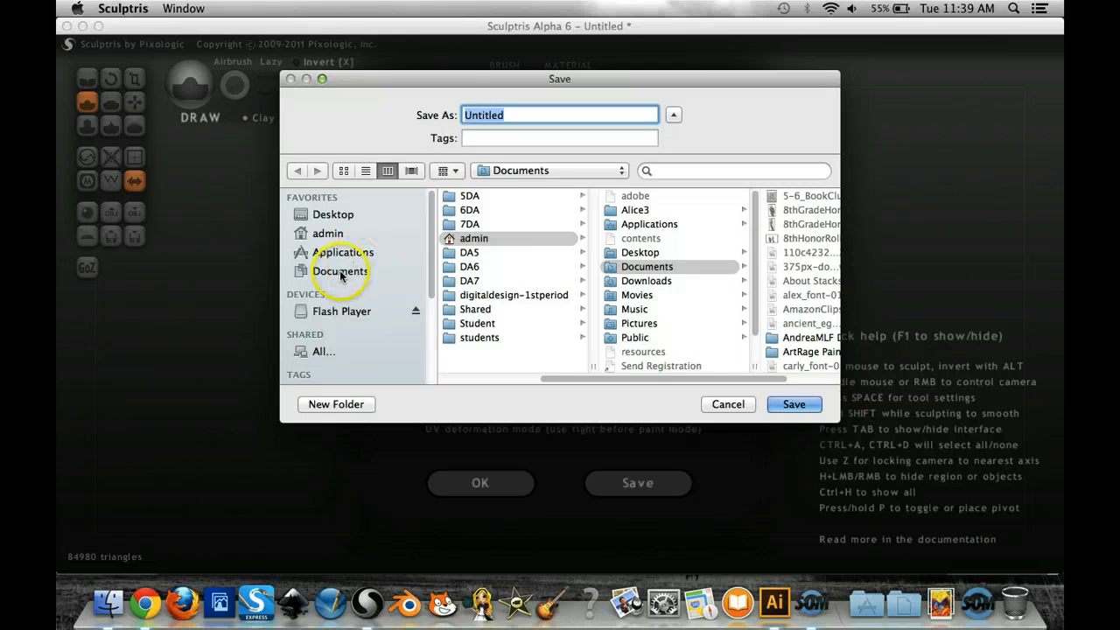
pyautogui.click(333, 217)
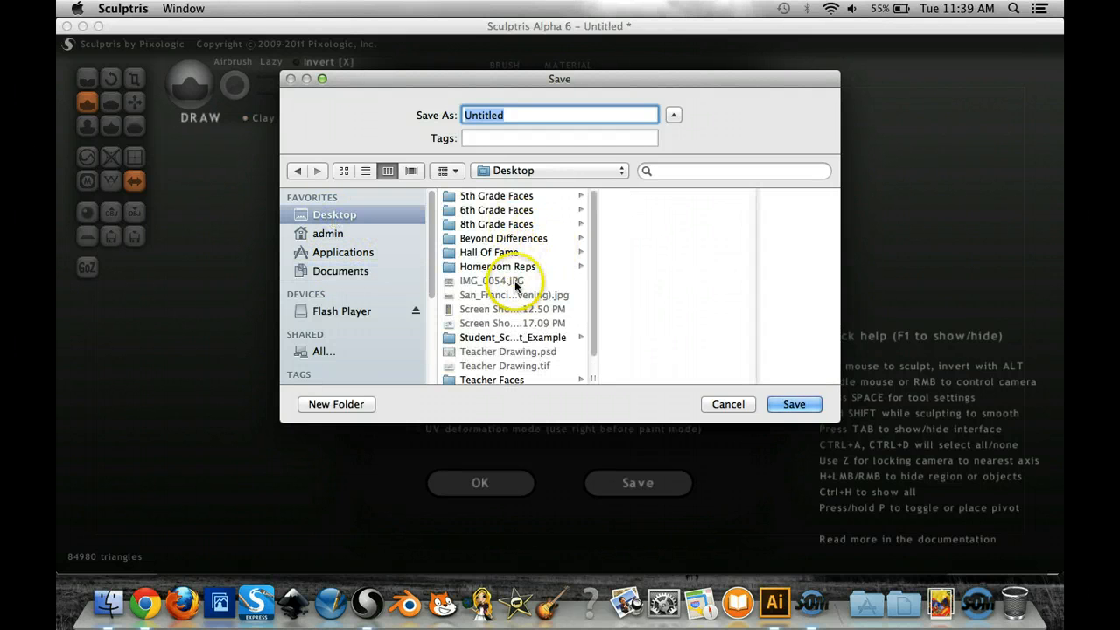
pyautogui.click(510, 339)
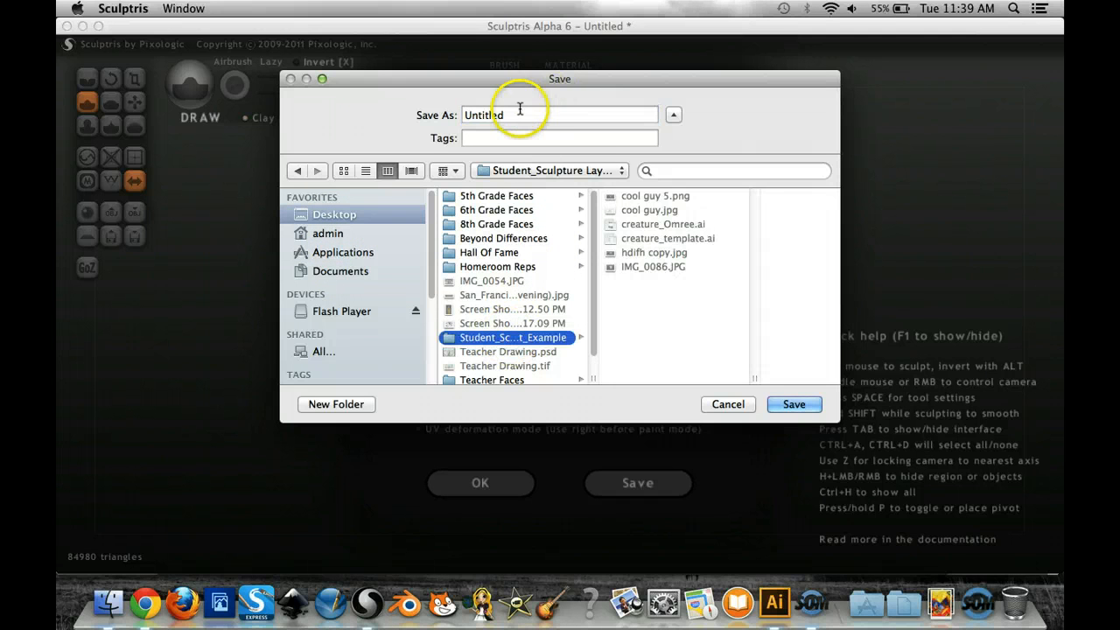
pyautogui.doubleClick(493, 114)
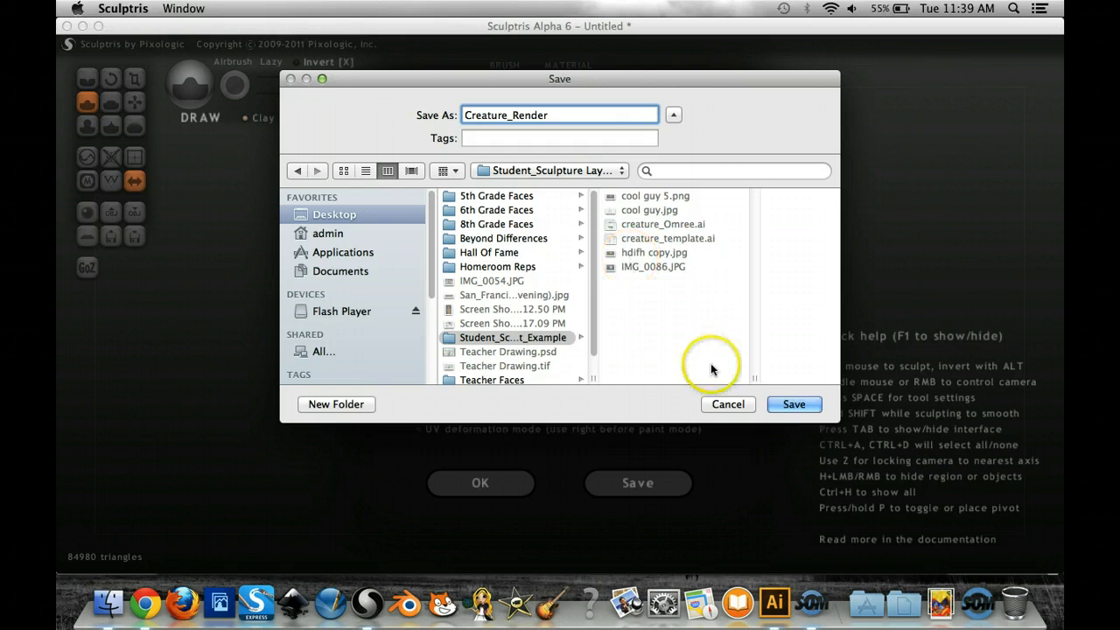
pyautogui.click(794, 405)
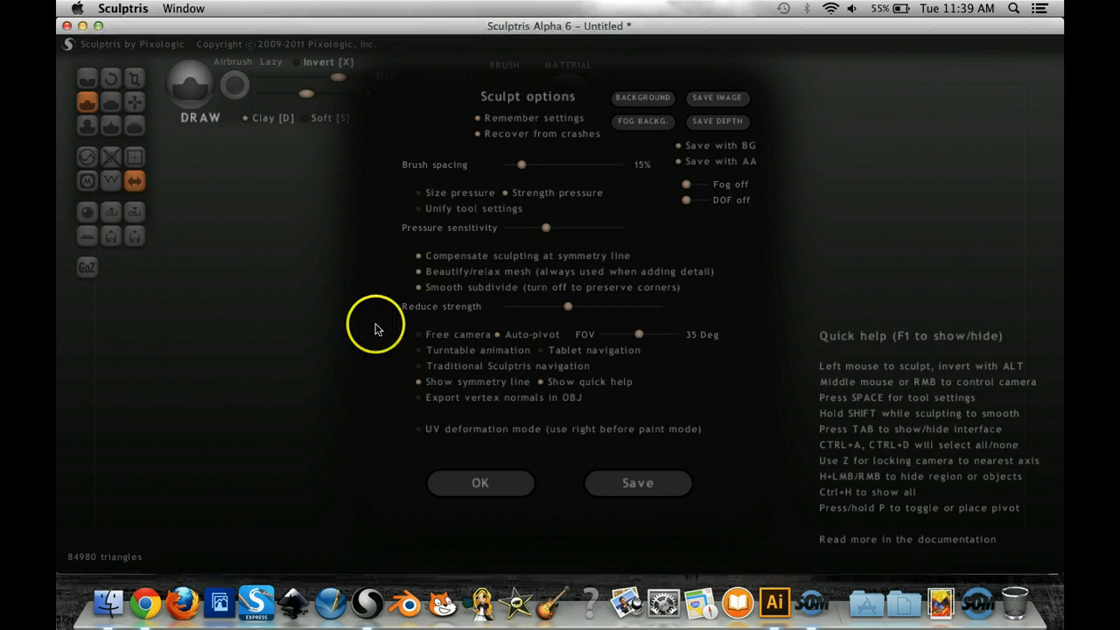
pyautogui.click(488, 480)
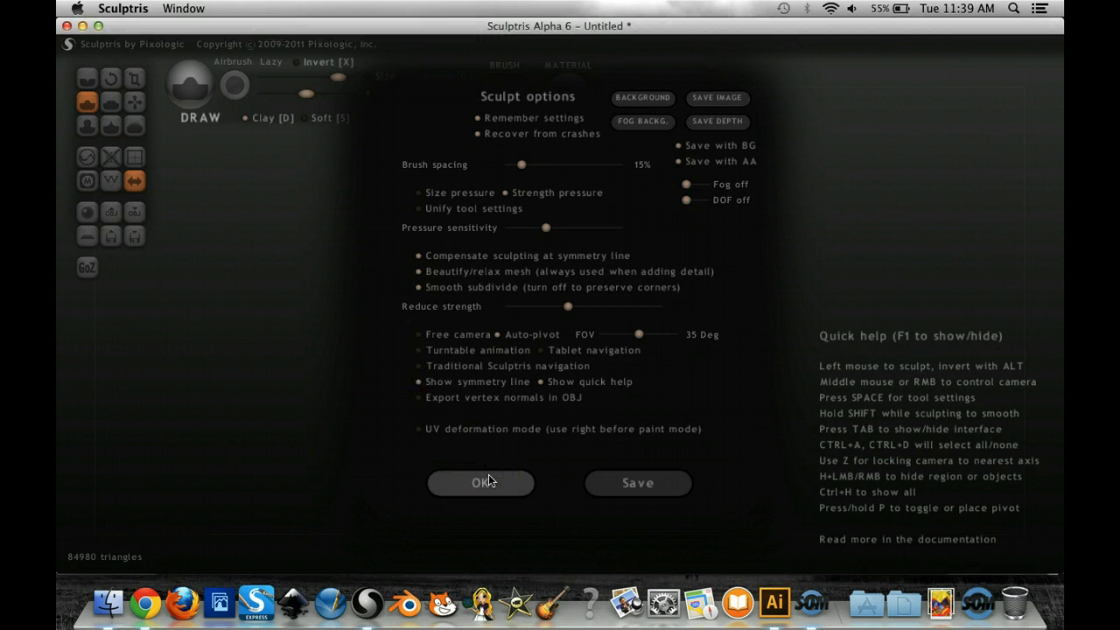
pyautogui.click(489, 479)
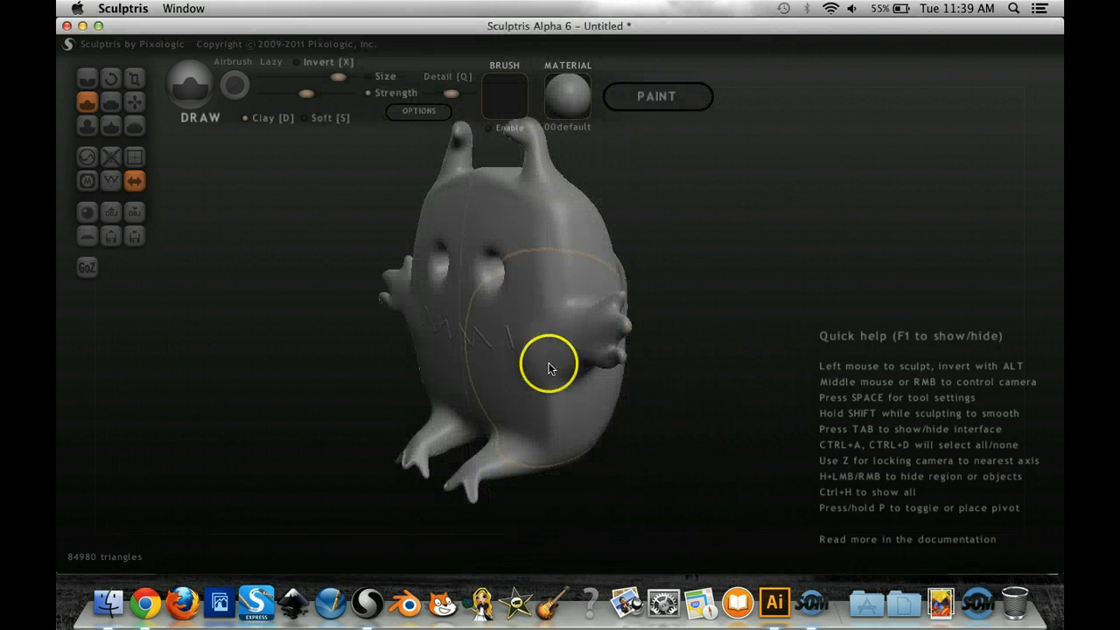
# - Turn the creature to face straight forward, check the image-saving settings in the sculpt options and close them
pyautogui.moveTo(718, 287); pyautogui.dragTo(823, 288)
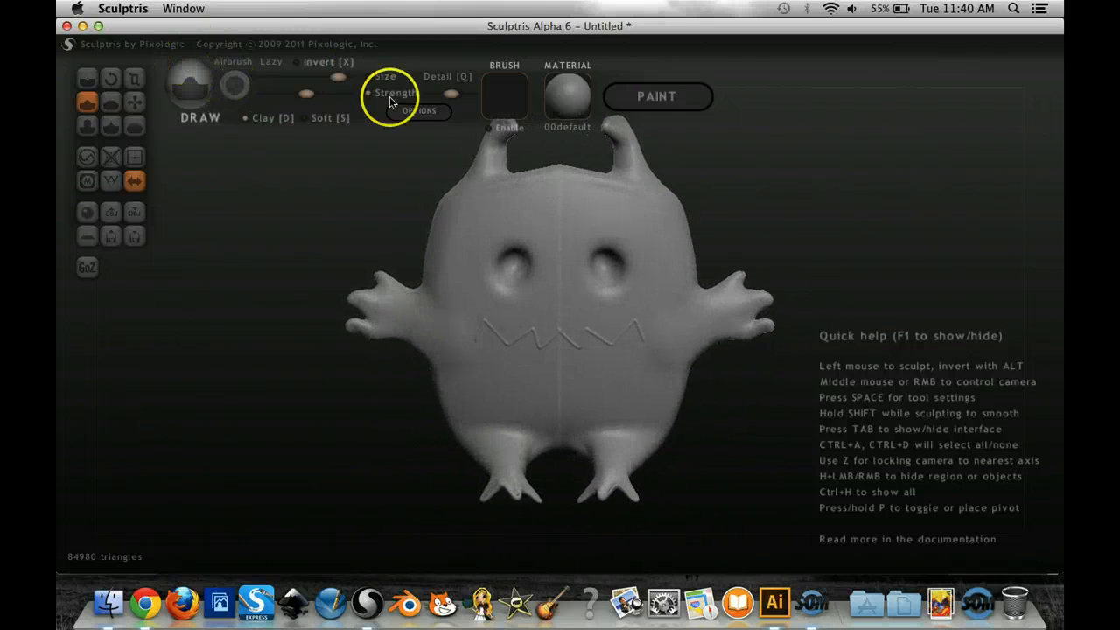
pyautogui.click(417, 111)
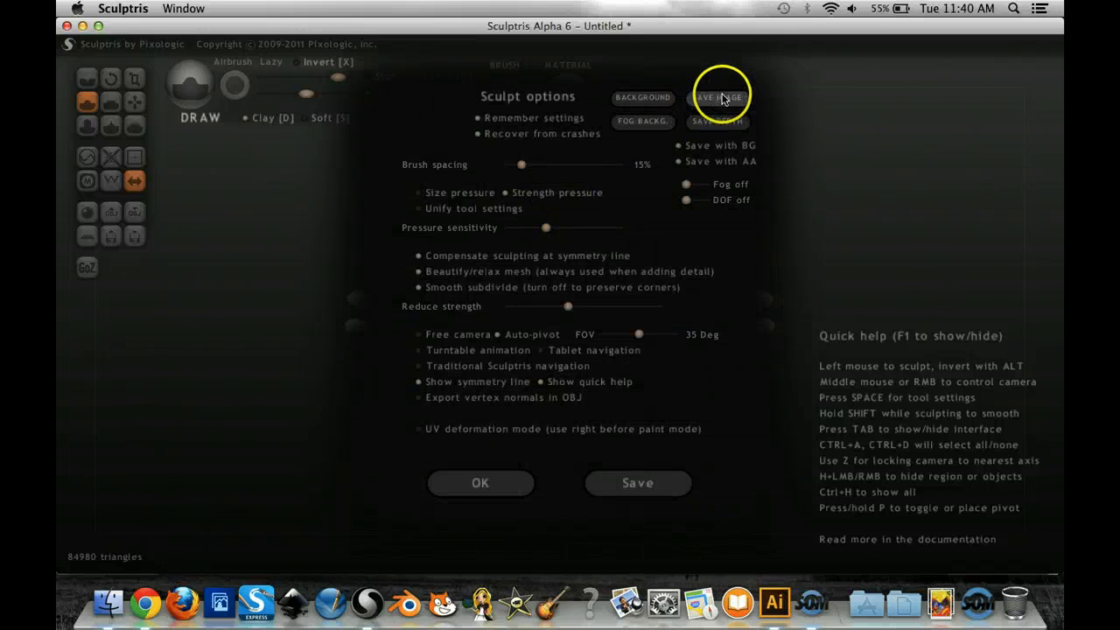
pyautogui.click(457, 483)
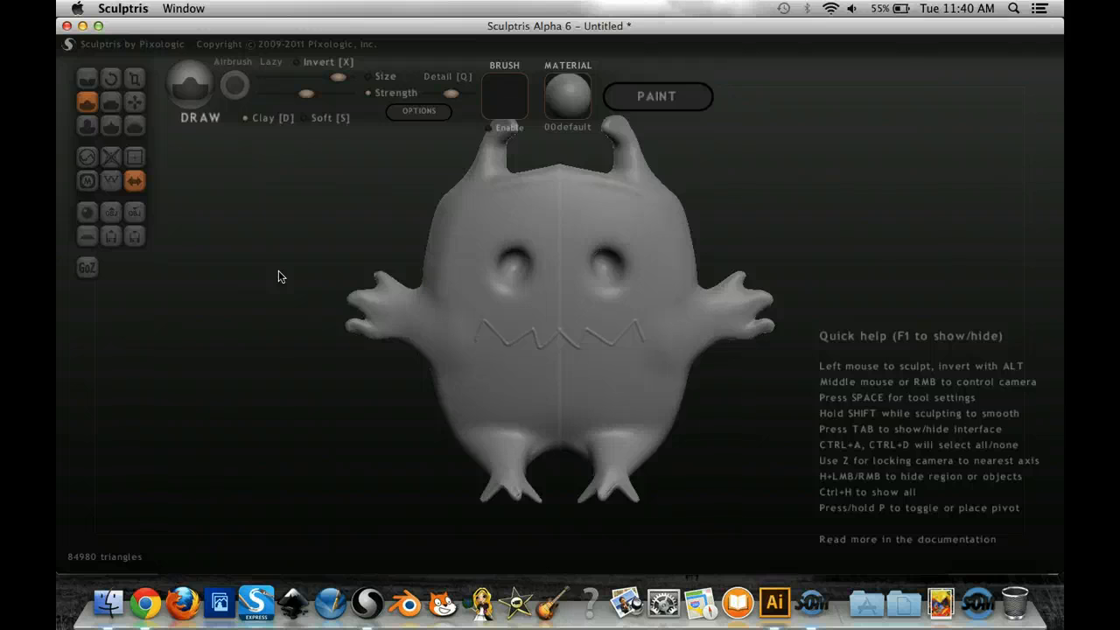
# - Open the Student_Sculpture Layout_Example folder on the Desktop in Finder and locate the saved Creature_Render.png
pyautogui.click(109, 602)
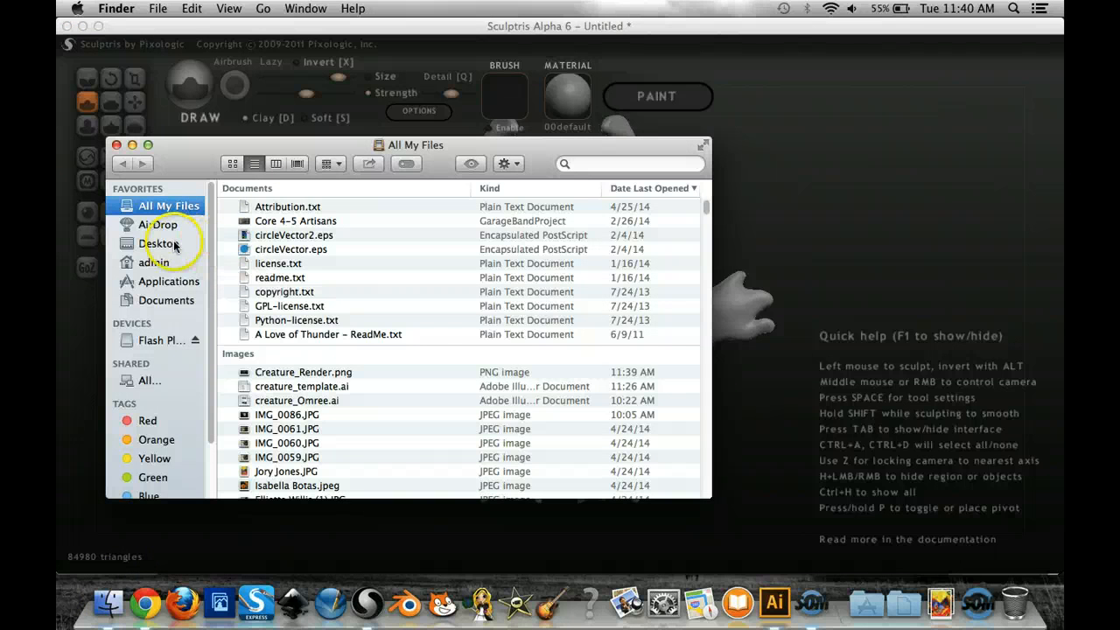
pyautogui.click(154, 245)
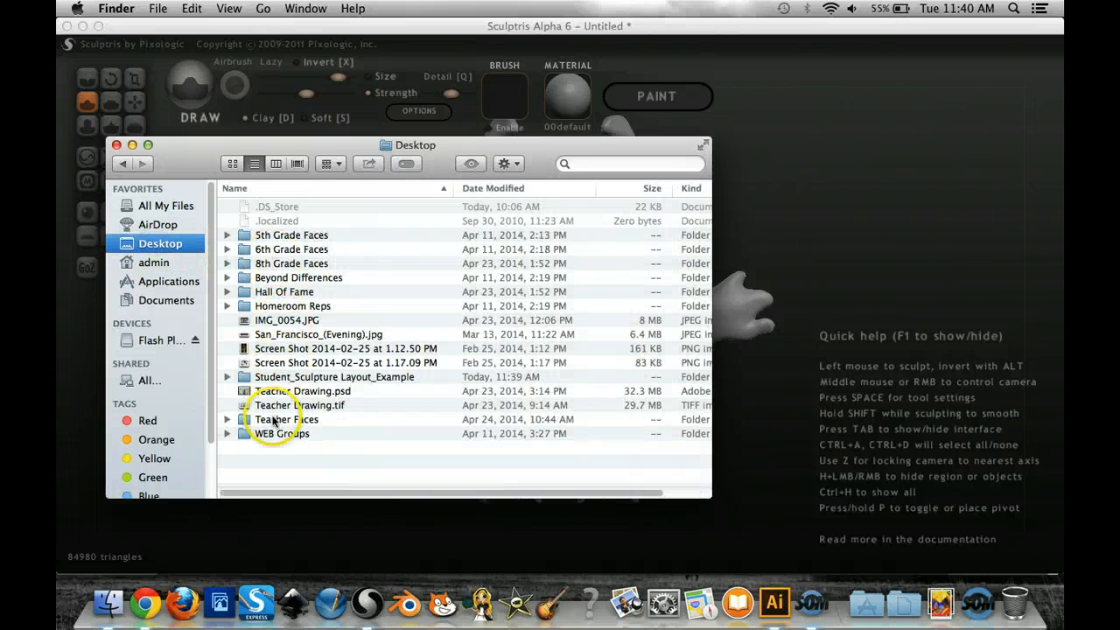
pyautogui.click(280, 377)
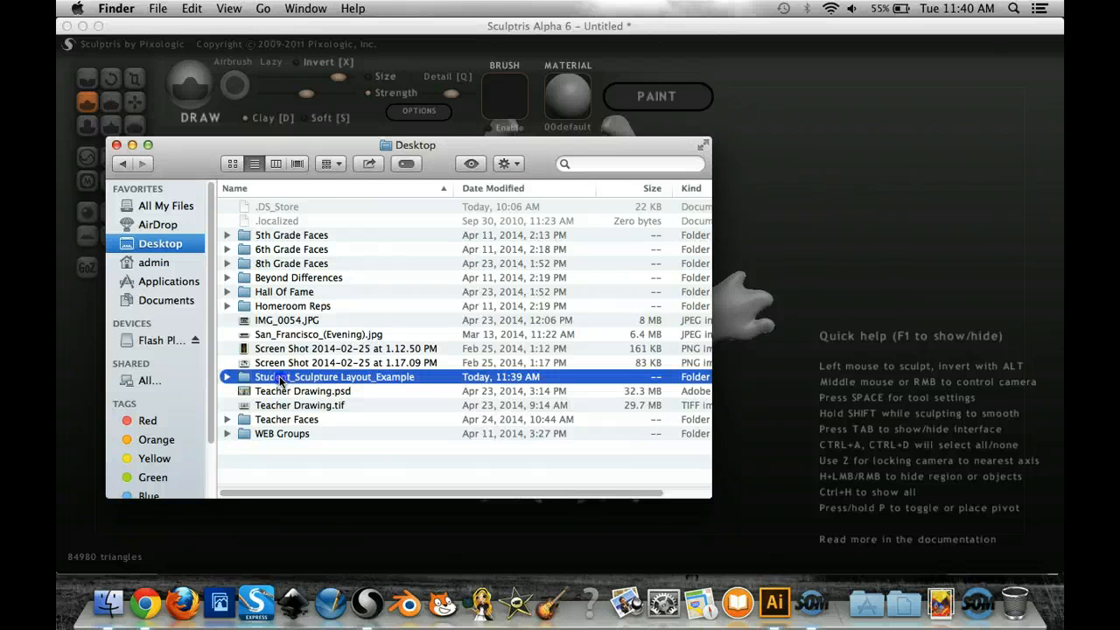
pyautogui.doubleClick(280, 378)
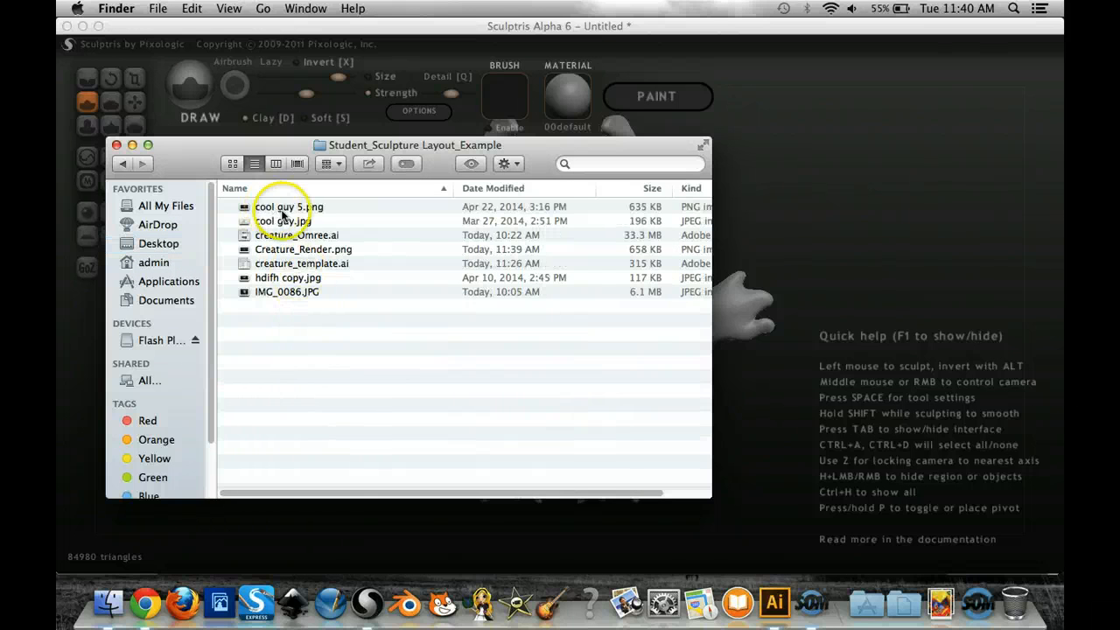
pyautogui.click(296, 253)
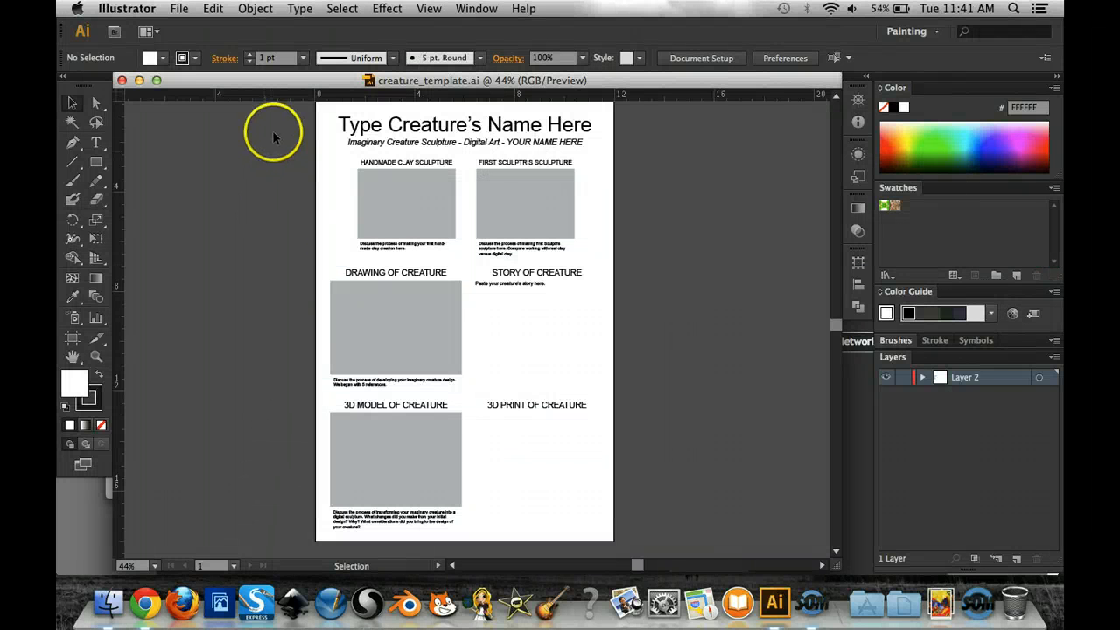
# - Switch to Illustrator and place IMG_0086.JPG from the Student_Sculpture Layout_Example folder into the creature template as a linked image
pyautogui.click(178, 8)
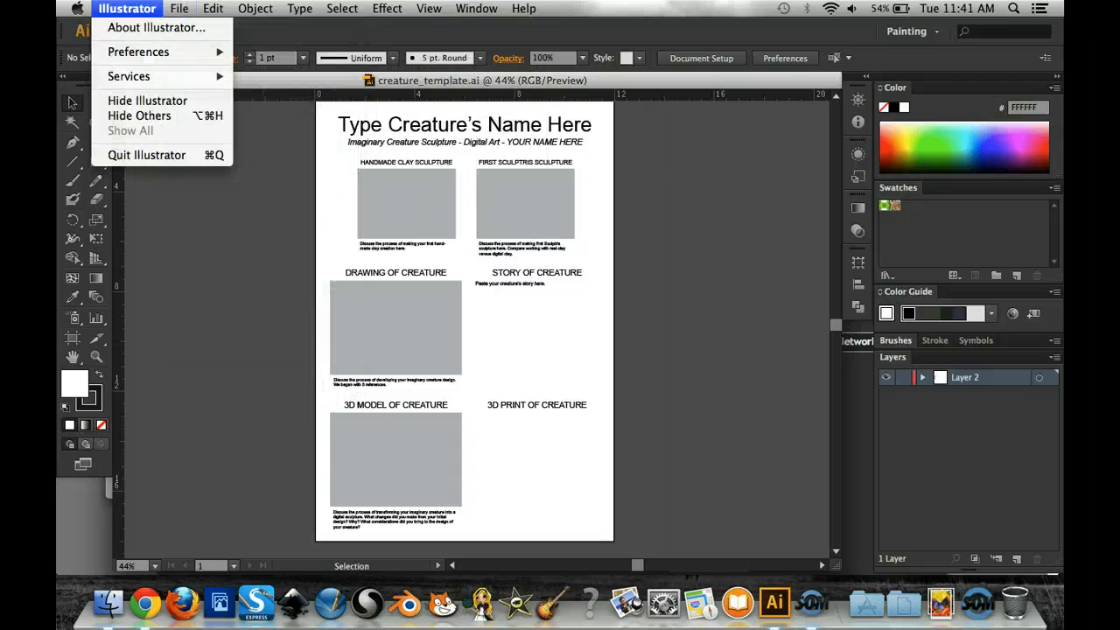
pyautogui.click(145, 9)
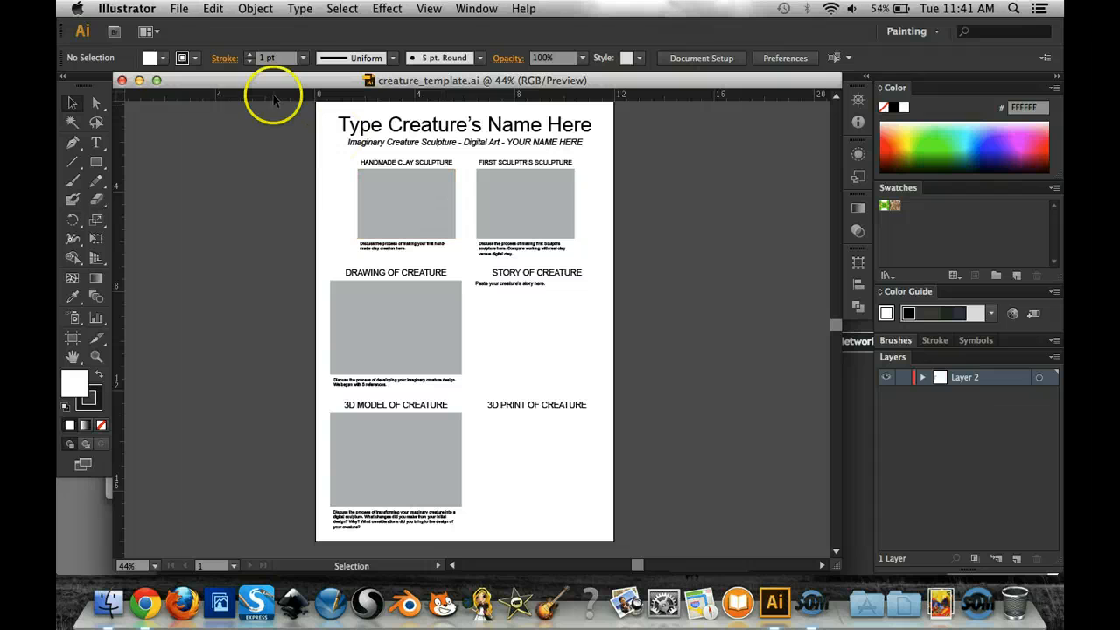
pyautogui.click(190, 9)
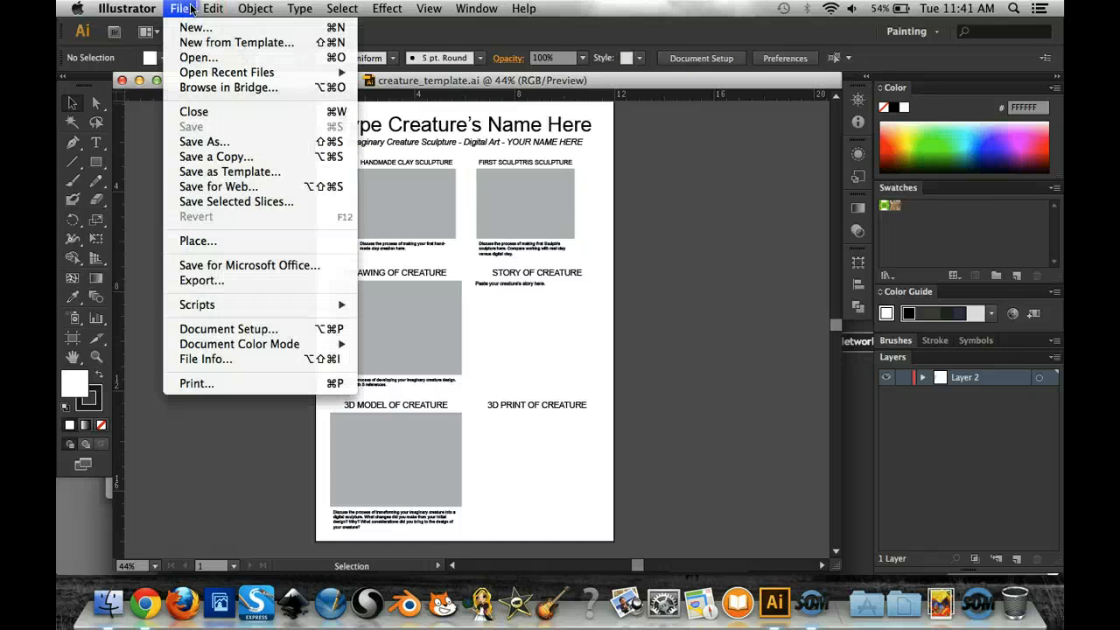
pyautogui.click(231, 241)
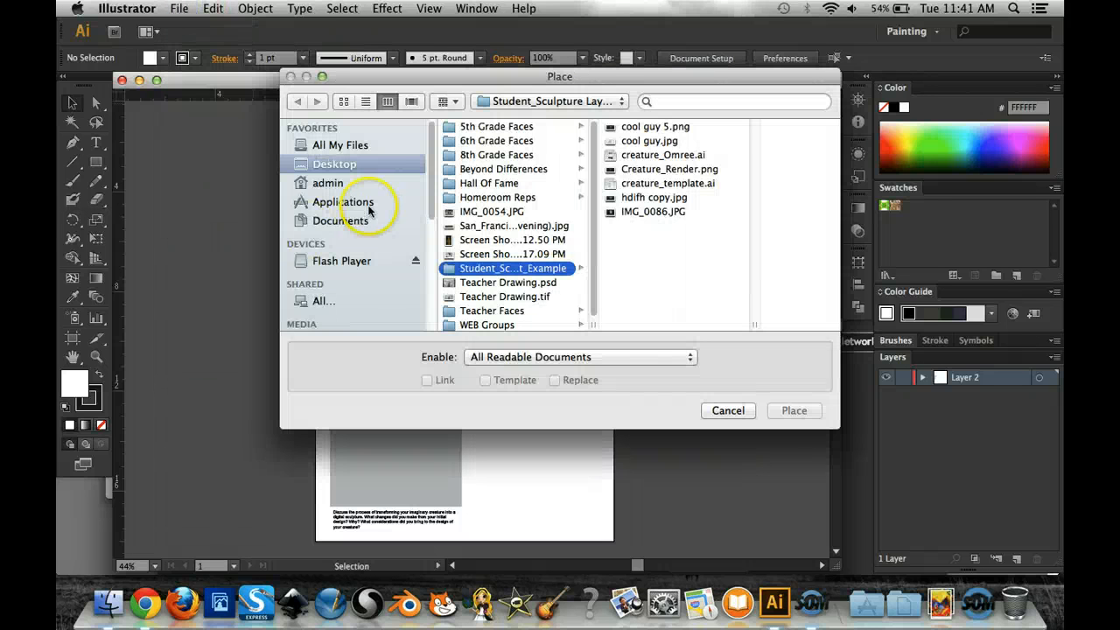
pyautogui.click(648, 212)
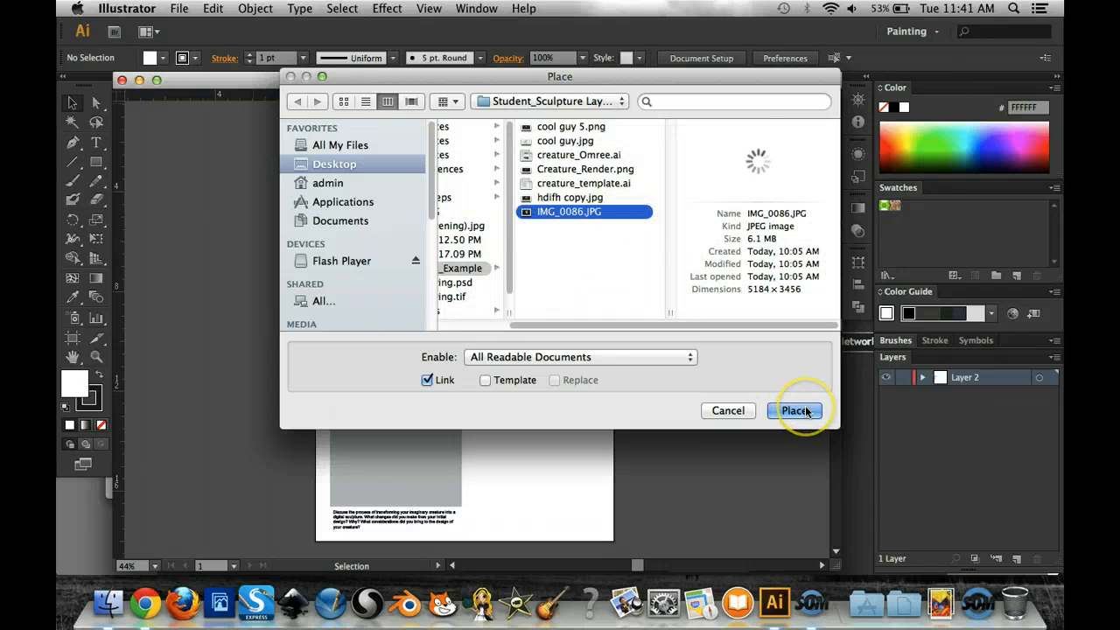
pyautogui.click(794, 410)
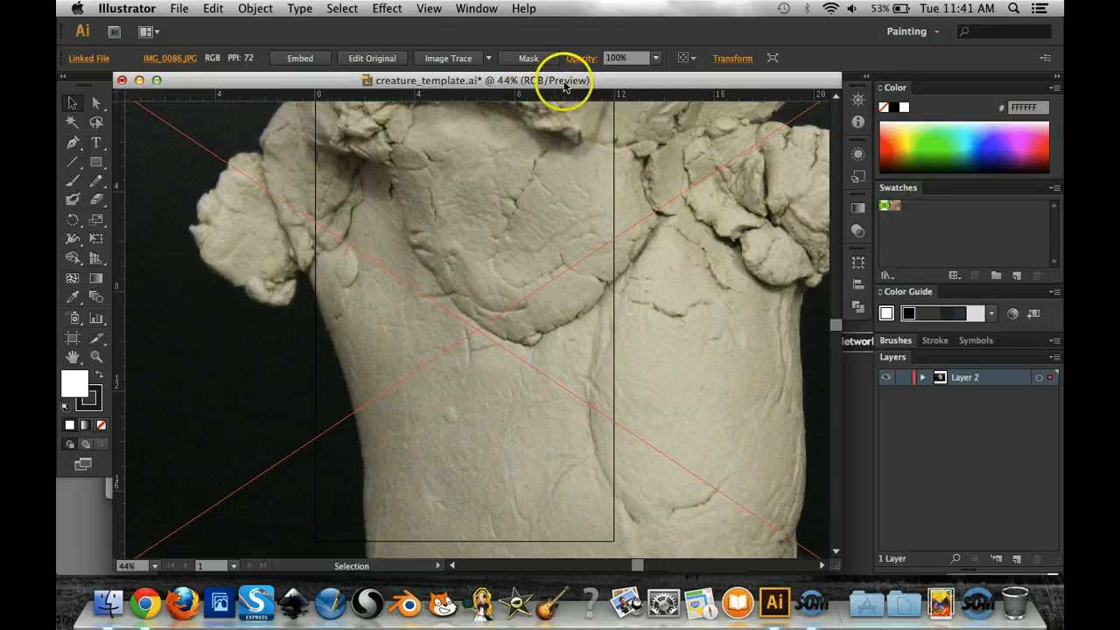
# - Resize the placed clay photo proportionally to 6 in wide by 4 in high
pyautogui.click(731, 60)
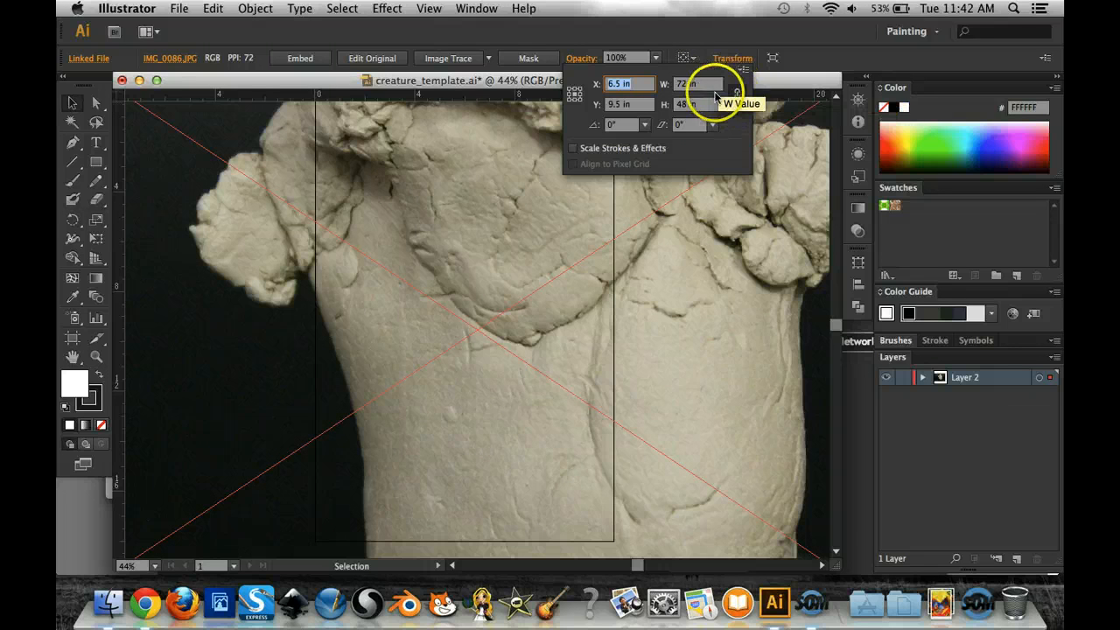
pyautogui.click(700, 84)
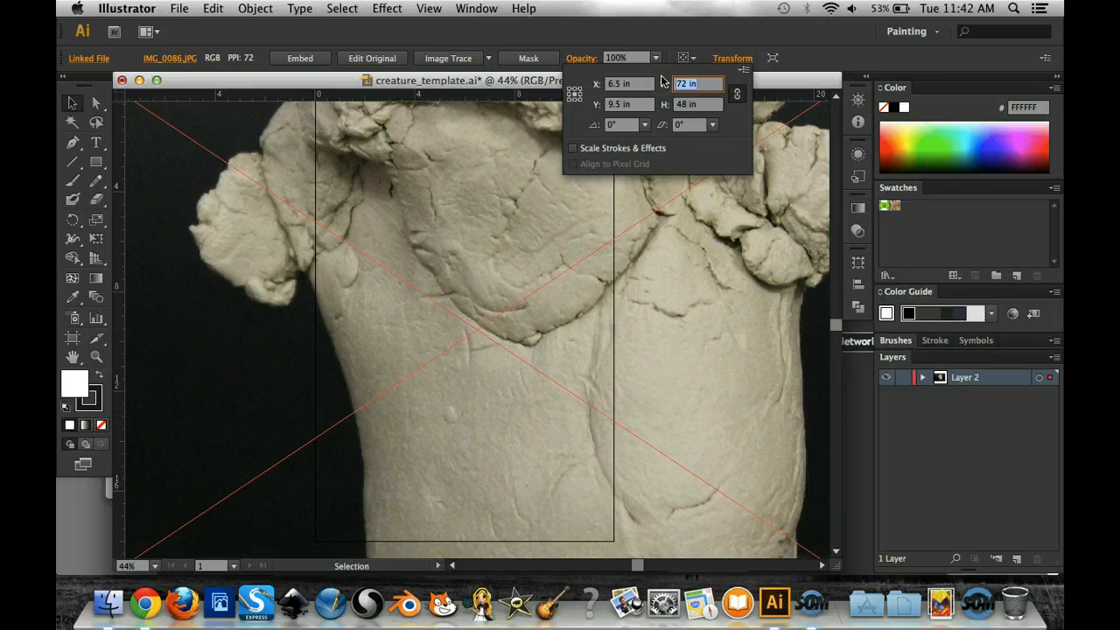
pyautogui.press('Tab')
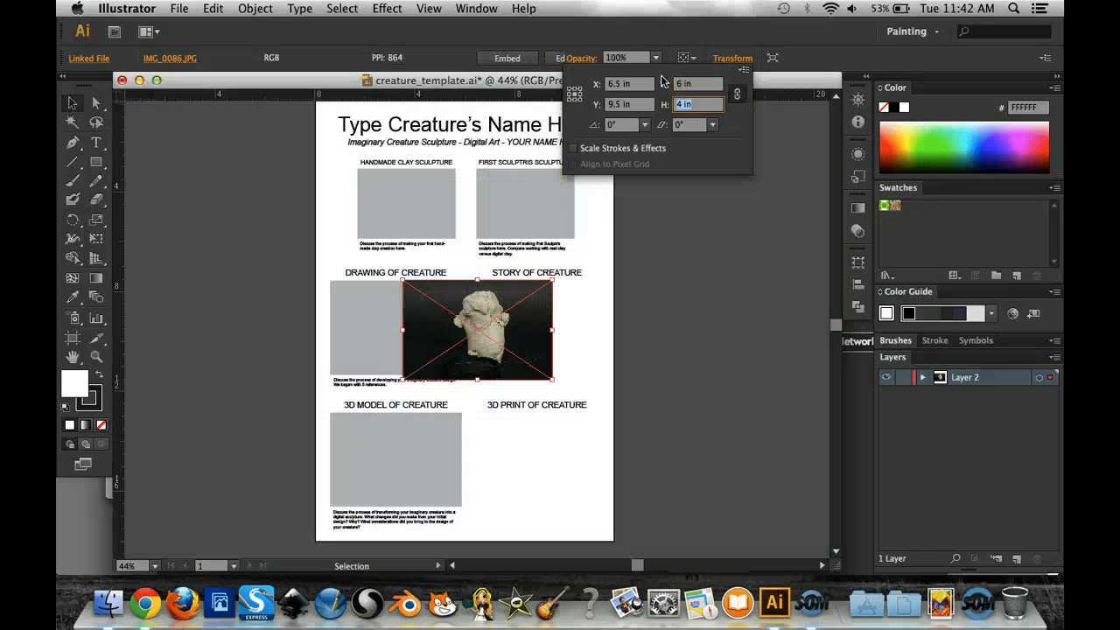
pyautogui.click(513, 322)
# - Move the clay photo over the Handmade Clay Sculpture placeholder and scale it proportionally to about 4.7 in wide, slightly larger than the box
pyautogui.click(443, 213)
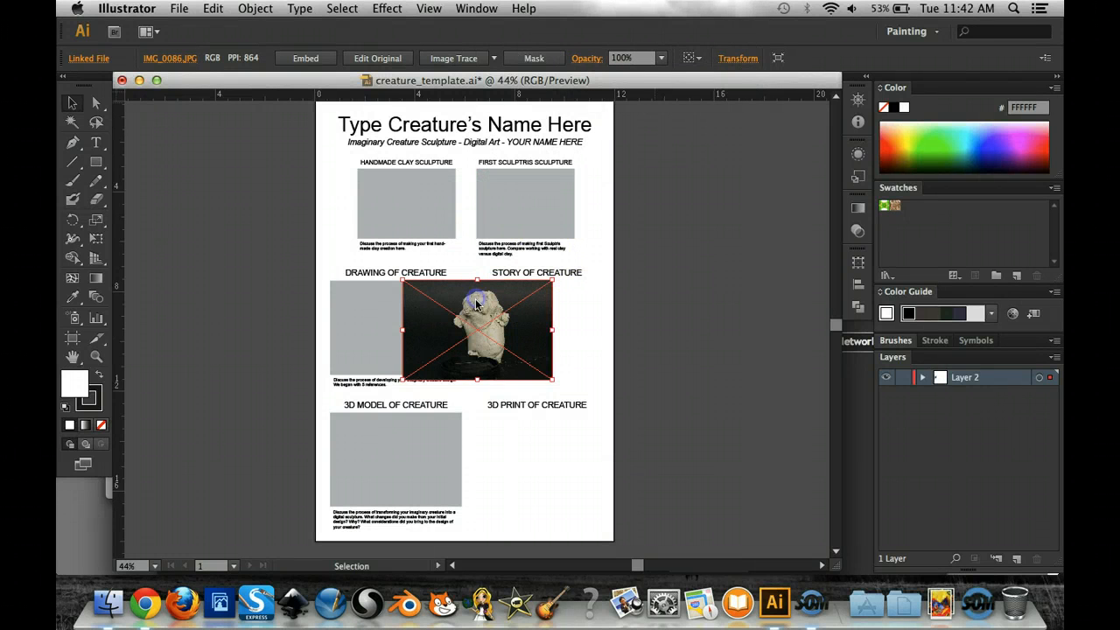
pyautogui.moveTo(421, 233)
pyautogui.mouseDown()
pyautogui.moveTo(398, 199)
pyautogui.moveTo(413, 180)
pyautogui.moveTo(419, 189)
pyautogui.moveTo(395, 201)
pyautogui.mouseUp()
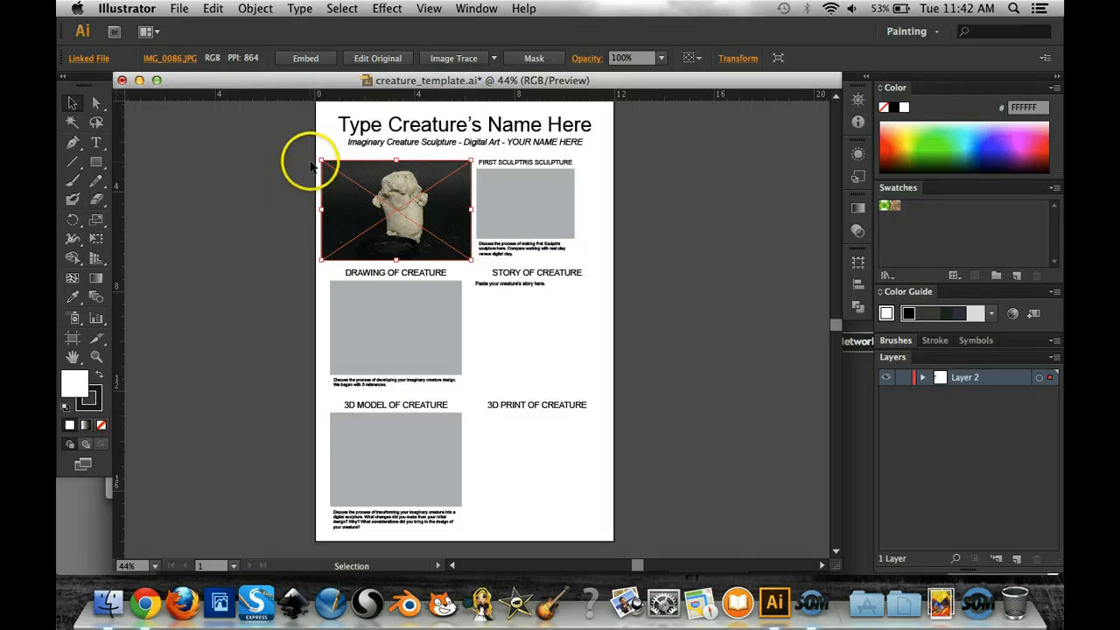
pyautogui.moveTo(322, 159); pyautogui.dragTo(338, 174)
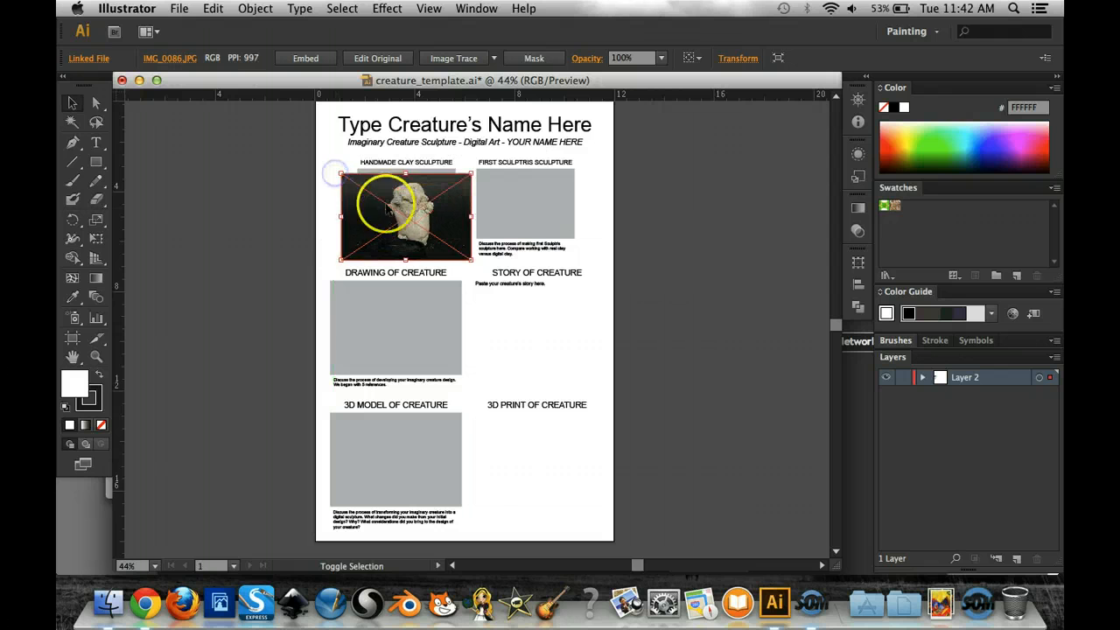
pyautogui.moveTo(400, 213); pyautogui.dragTo(405, 201)
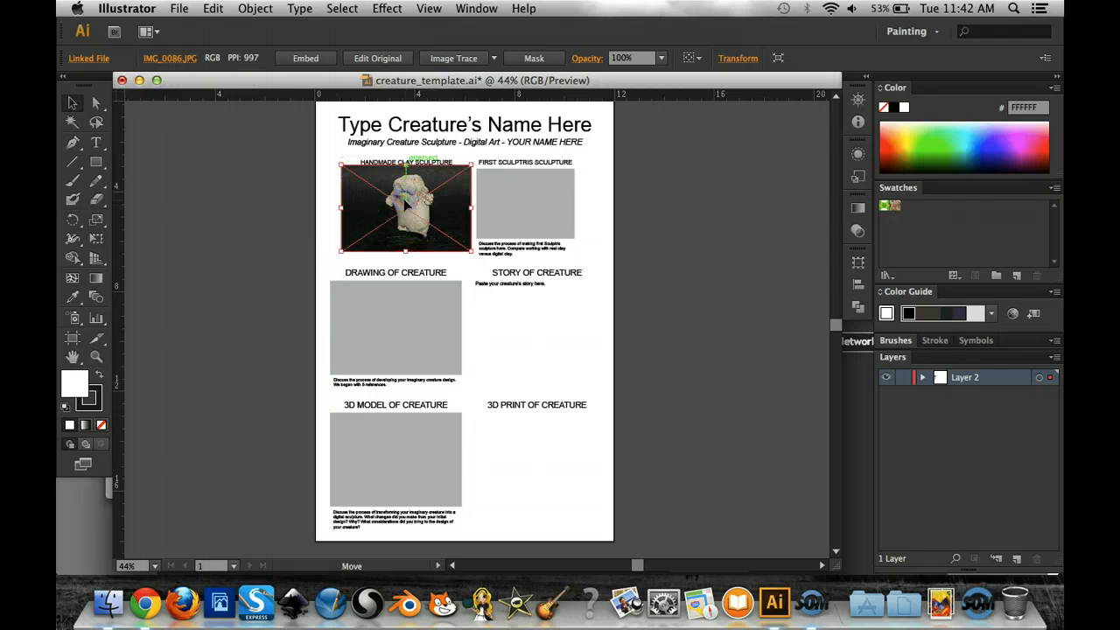
pyautogui.moveTo(472, 251)
pyautogui.mouseDown()
pyautogui.moveTo(448, 238)
pyautogui.moveTo(490, 242)
pyautogui.moveTo(459, 244)
pyautogui.mouseUp()
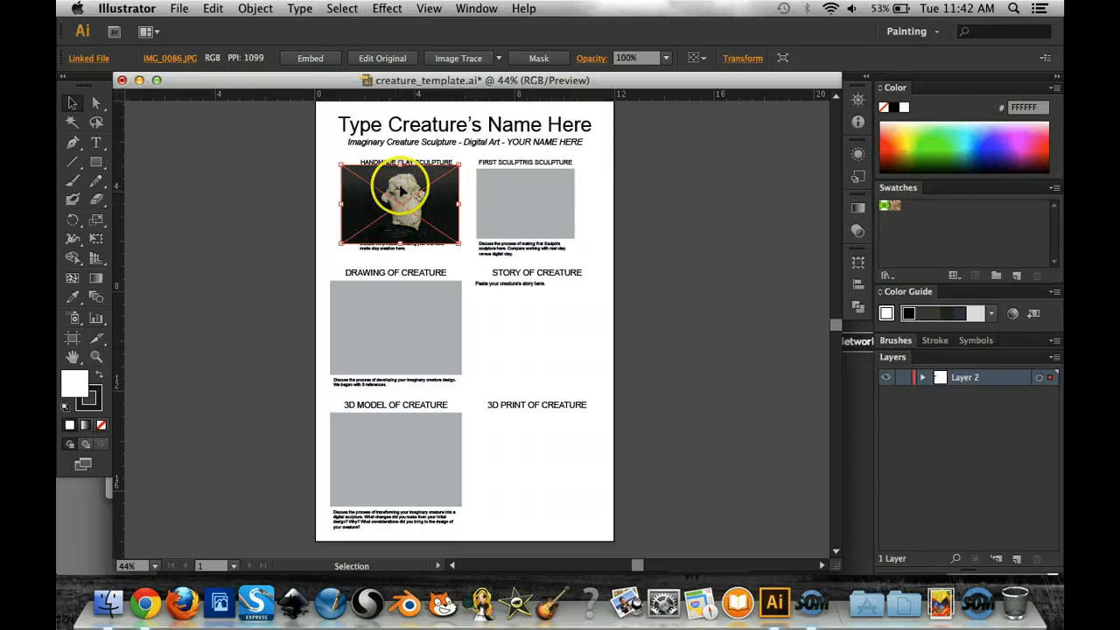
# - Send the clay photo to the back so that it lies behind the grey placeholder
pyautogui.rightClick(401, 189)
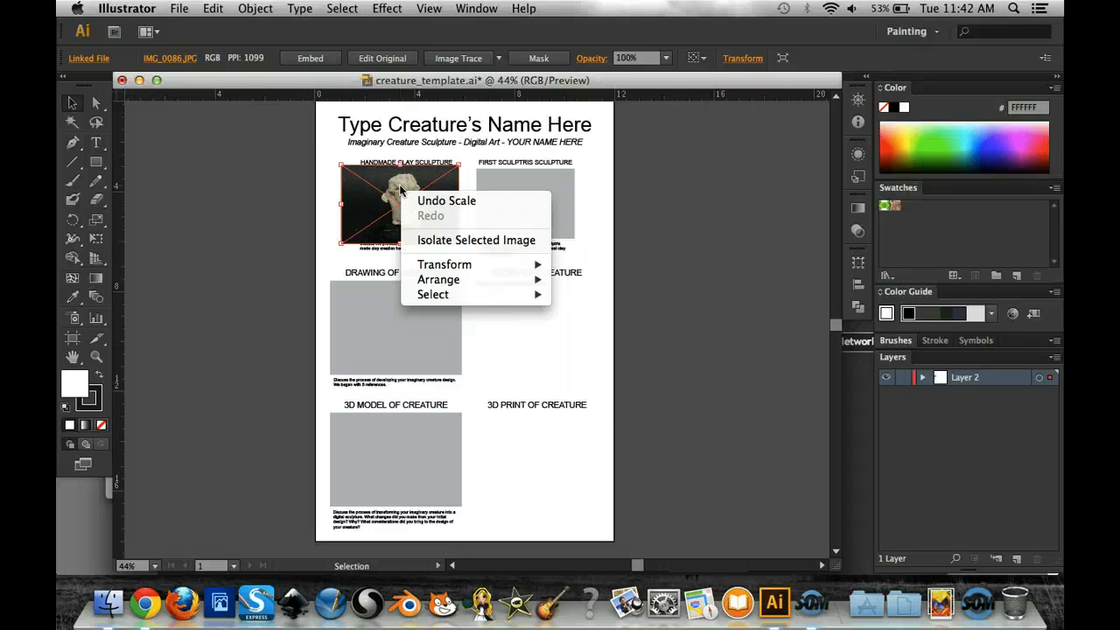
pyautogui.moveTo(473, 279)
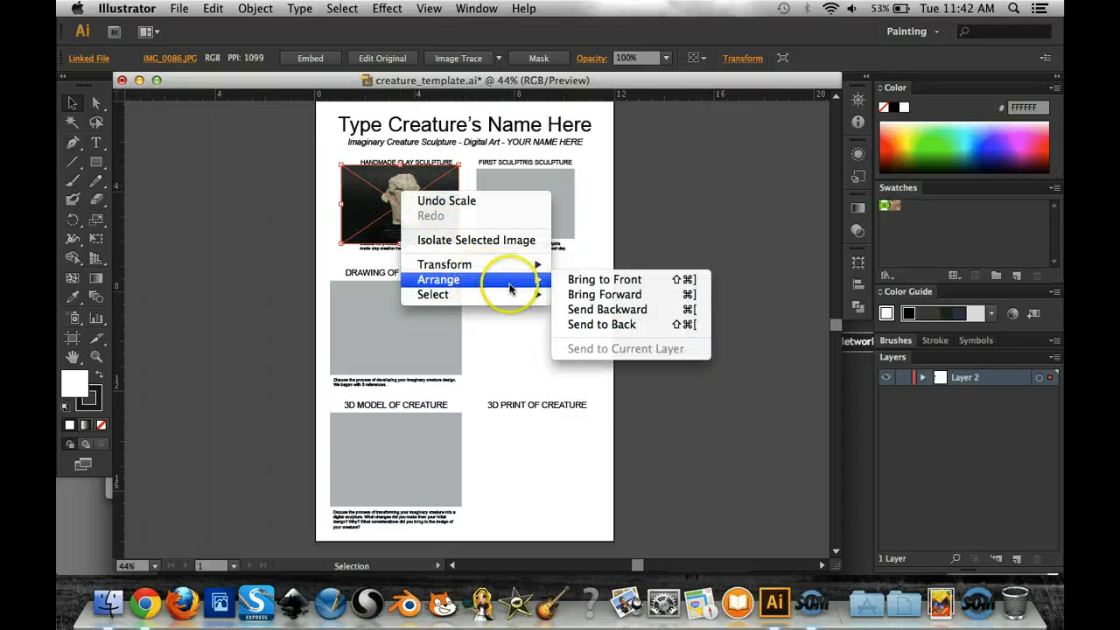
pyautogui.click(606, 324)
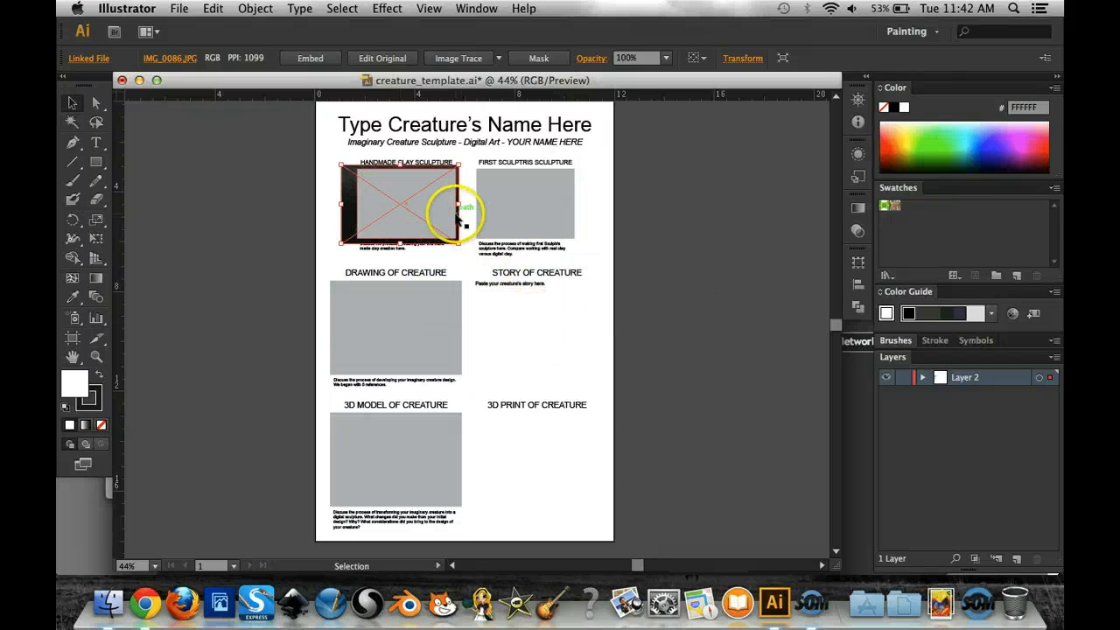
# - Make a clipping mask from the Handmade Clay Sculpture placeholder and the clay photo, and deselect the result
pyautogui.click(295, 177)
pyautogui.moveTo(285, 186); pyautogui.dragTo(373, 212)
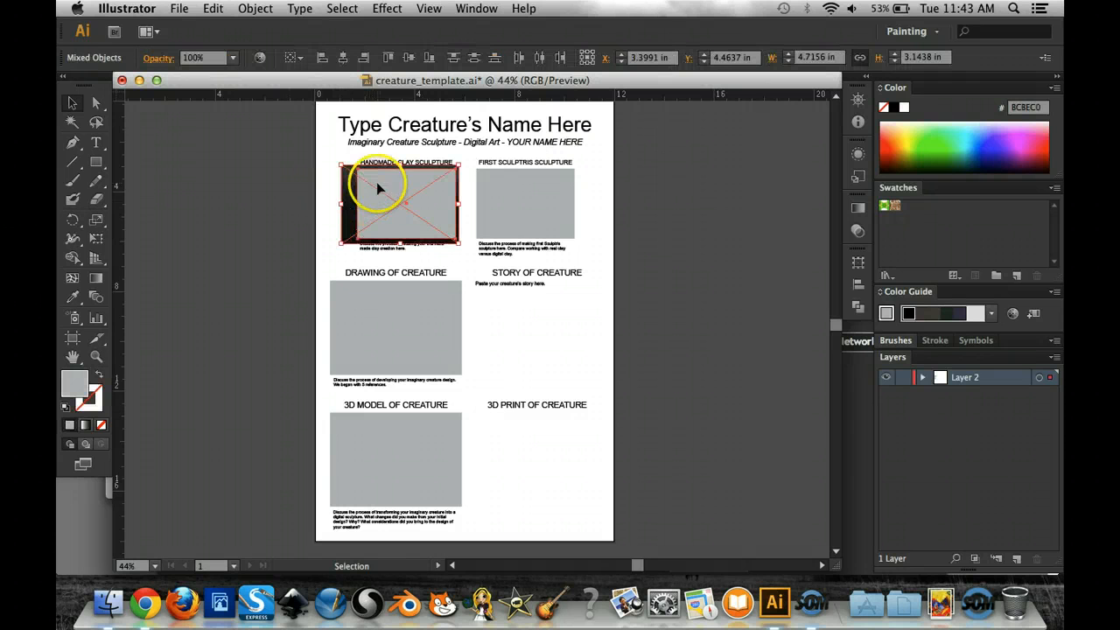
pyautogui.rightClick(376, 192)
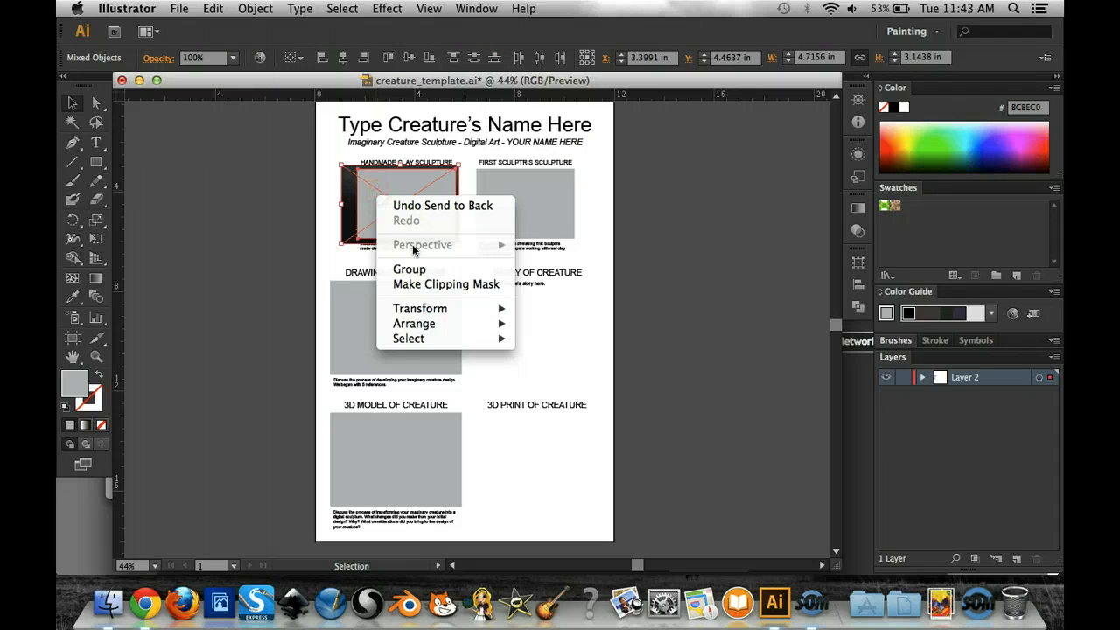
pyautogui.click(437, 284)
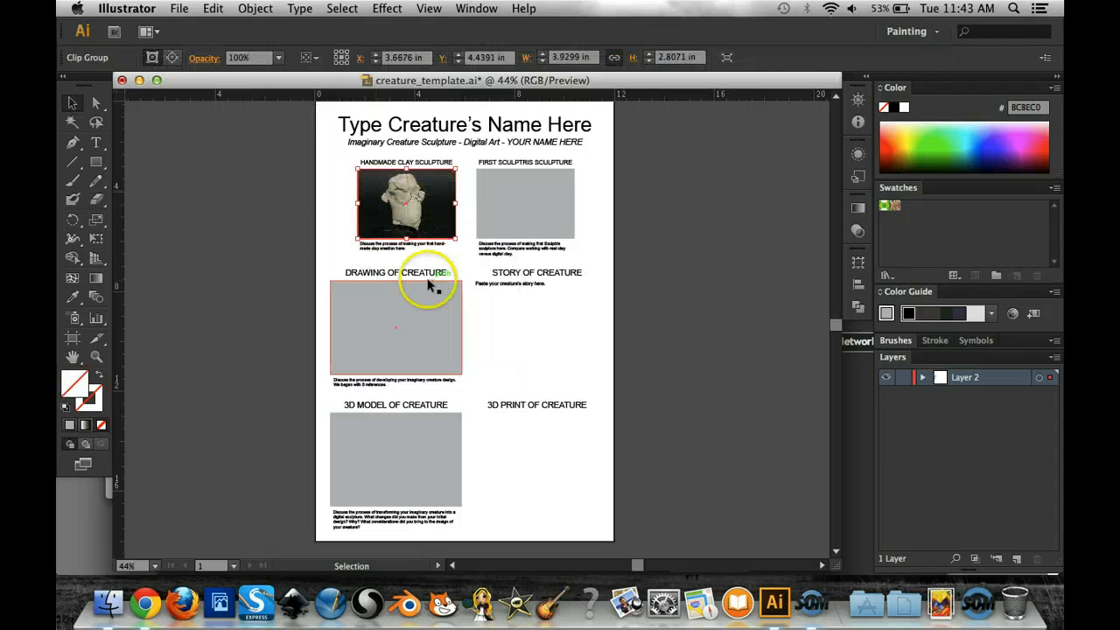
pyautogui.click(256, 177)
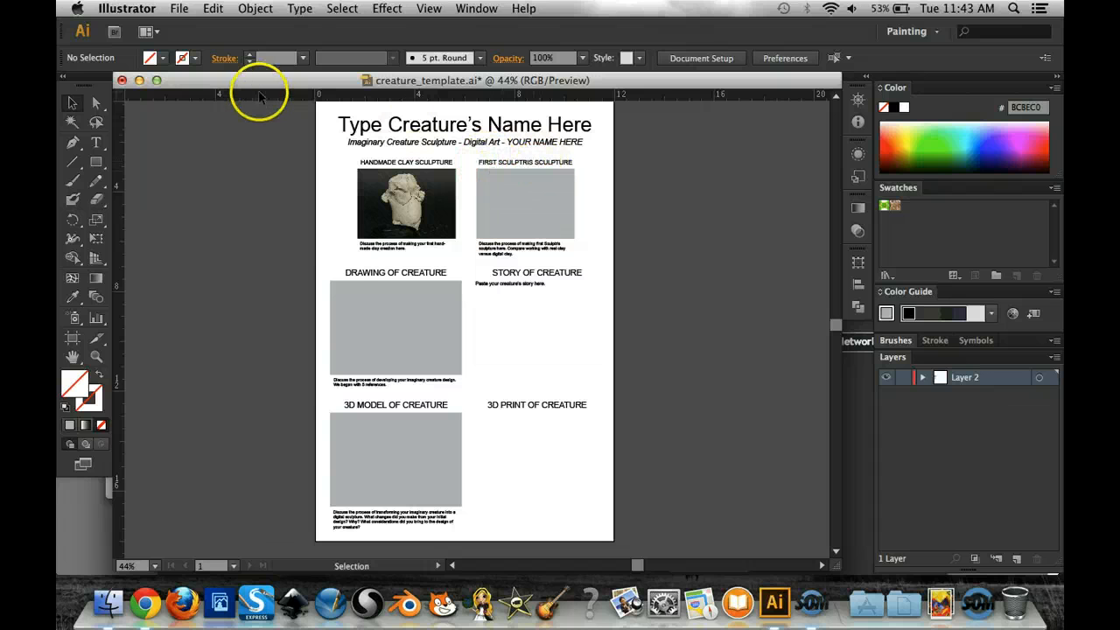
# - Place hdifh copy.jpg from the Student_Sculpture Layout_Example folder into the template as a linked image
pyautogui.click(180, 8)
pyautogui.click(221, 240)
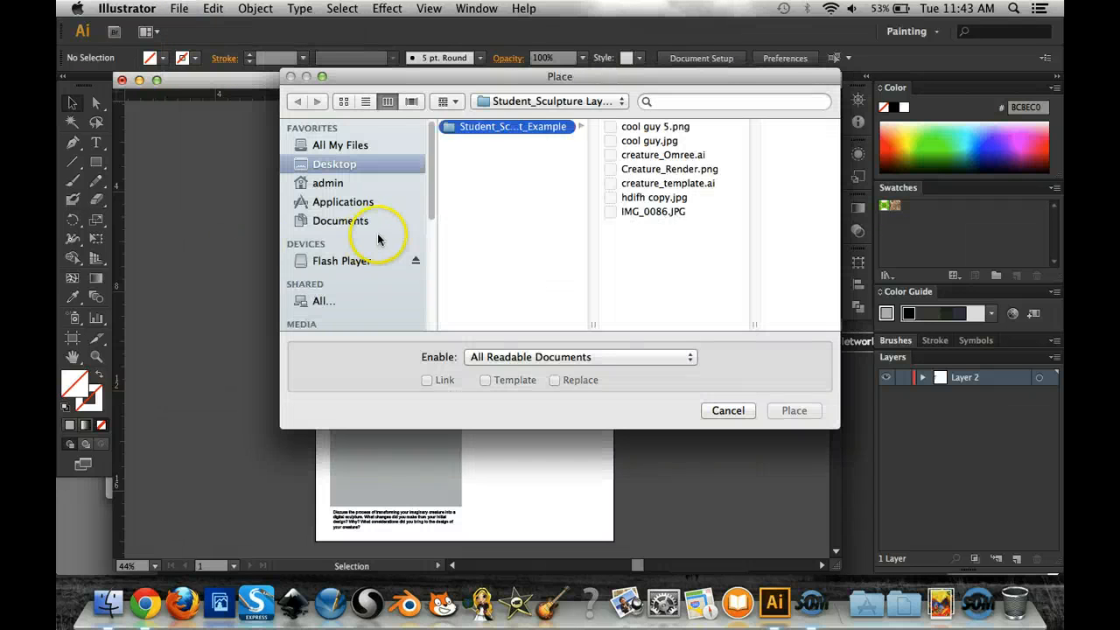
pyautogui.click(658, 198)
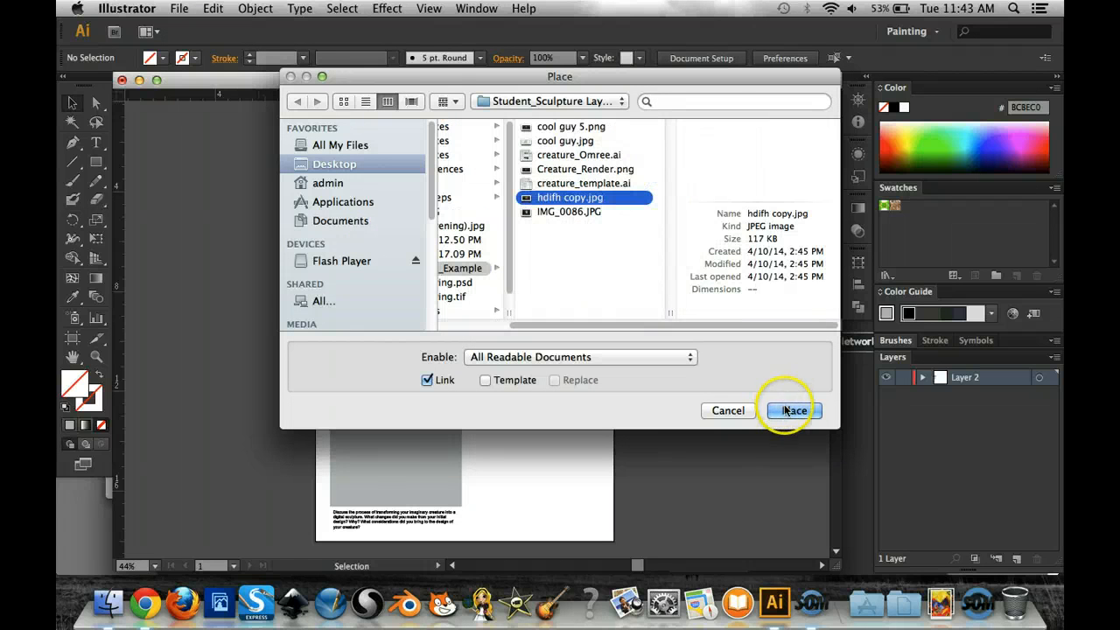
pyautogui.click(793, 410)
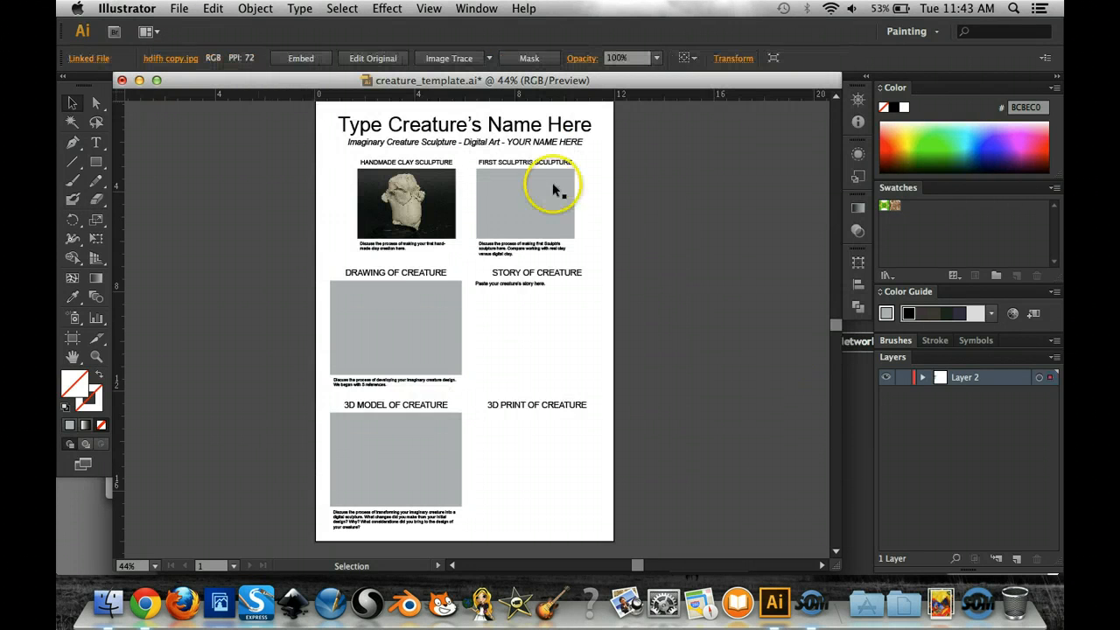
# - Scale the gold Sculptris render proportionally to about 7.4 in wide and move it over the First Sculptris Sculpture placeholder
pyautogui.moveTo(523, 302); pyautogui.dragTo(577, 184)
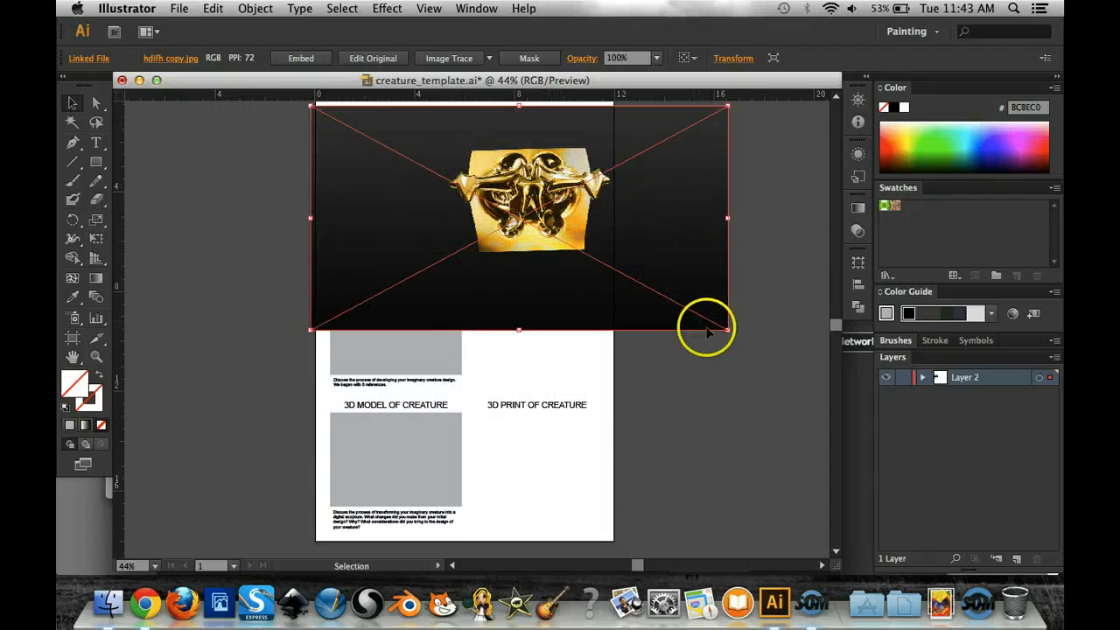
pyautogui.moveTo(726, 331); pyautogui.dragTo(557, 238)
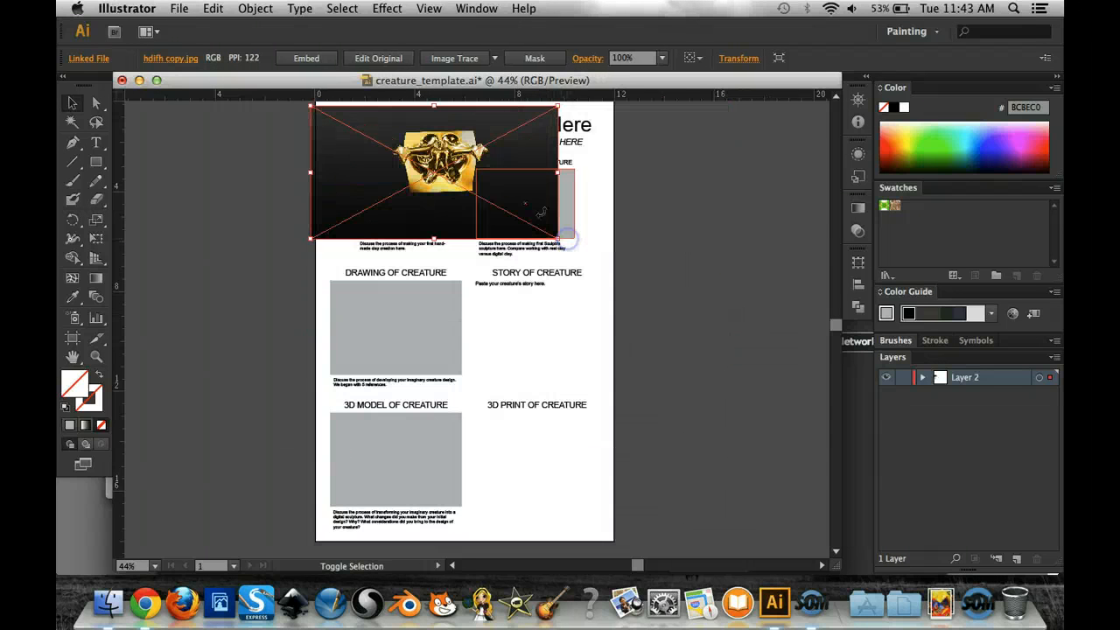
pyautogui.moveTo(310, 105); pyautogui.dragTo(373, 140)
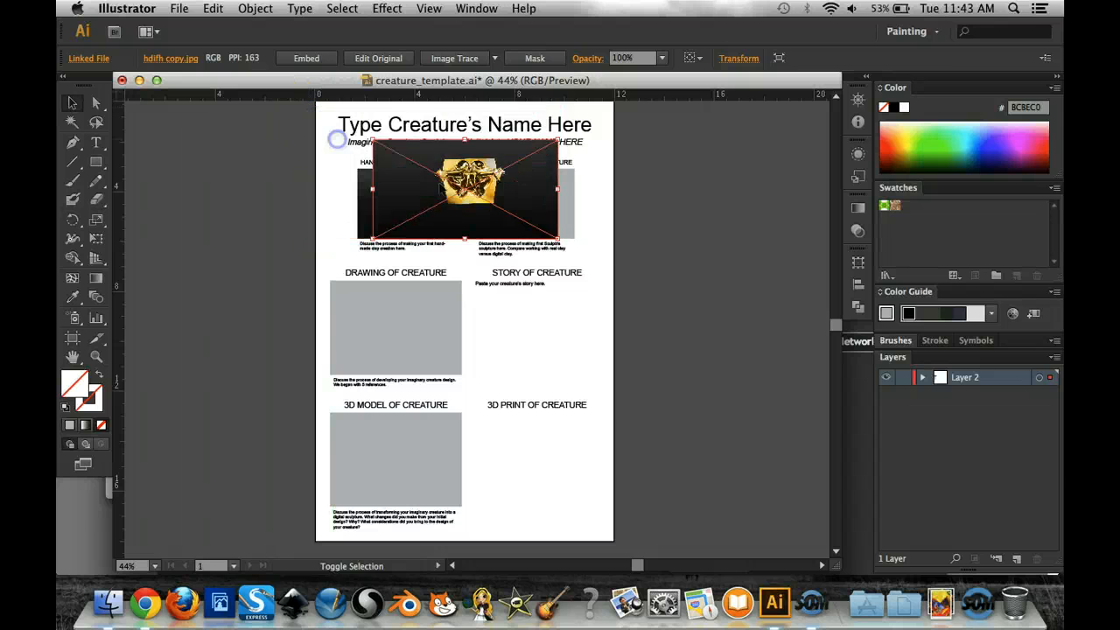
pyautogui.moveTo(461, 191); pyautogui.dragTo(519, 216)
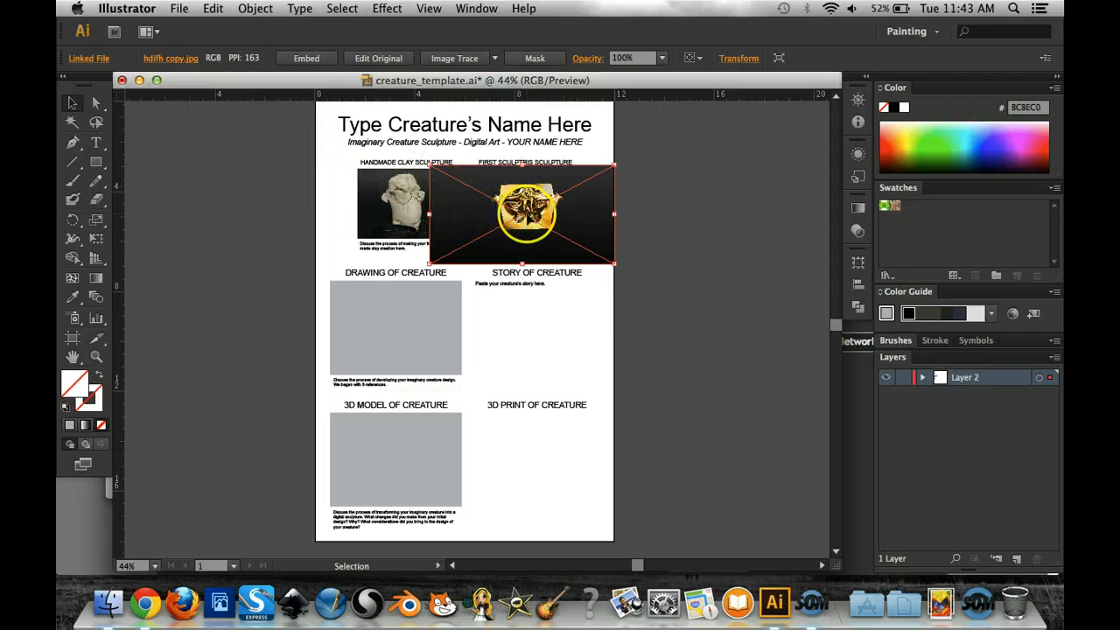
# - Send the gold Sculptris render to the back so that it lies behind the grey placeholder
pyautogui.rightClick(527, 219)
pyautogui.moveTo(589, 307)
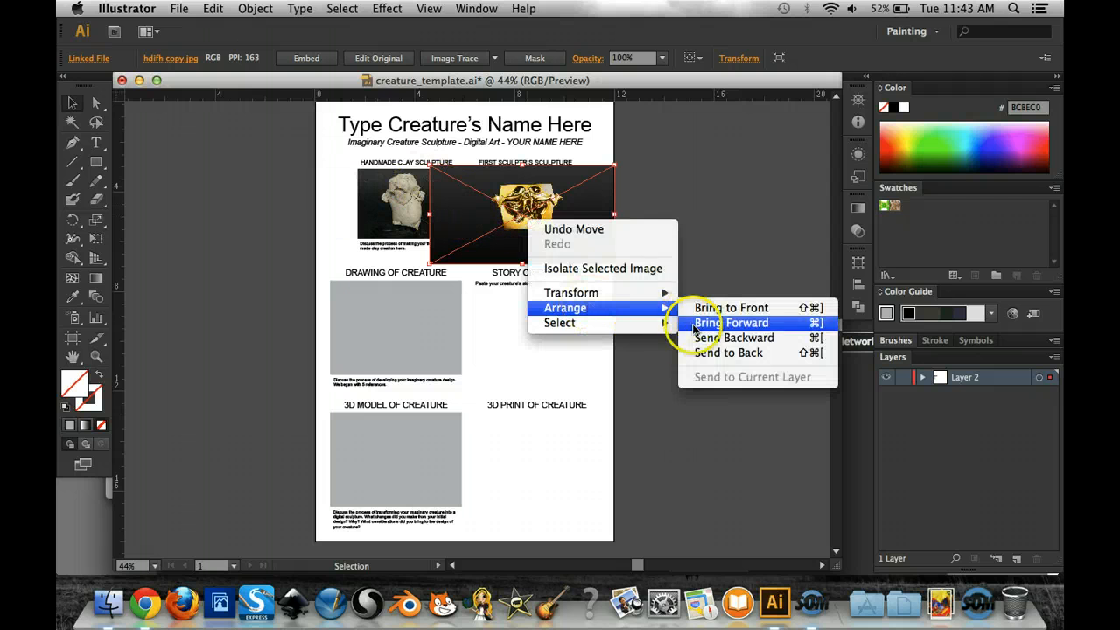
pyautogui.click(703, 353)
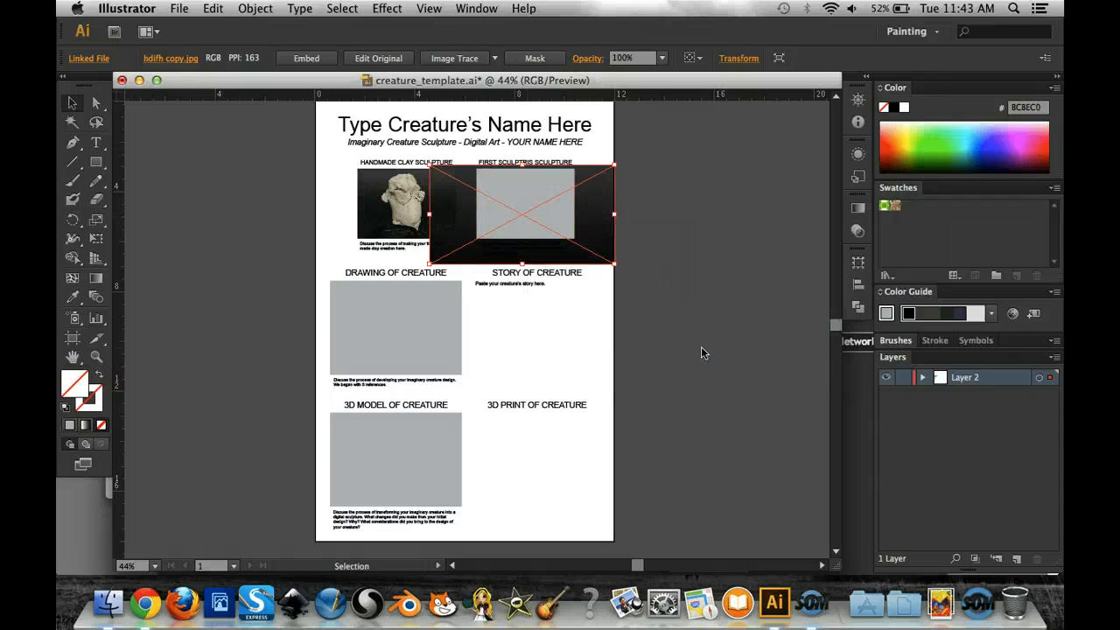
# - Make a clipping mask from the First Sculptris Sculpture placeholder and the gold render, and deselect the result
pyautogui.click(633, 205)
pyautogui.moveTo(585, 200); pyautogui.dragTo(553, 222)
pyautogui.rightClick(544, 199)
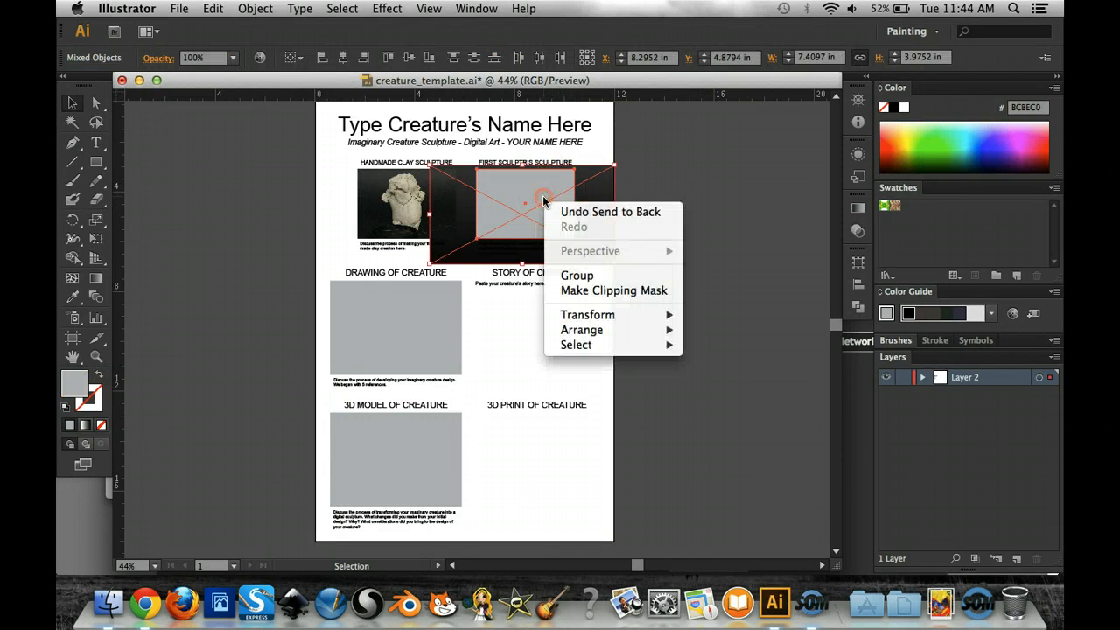
pyautogui.click(584, 294)
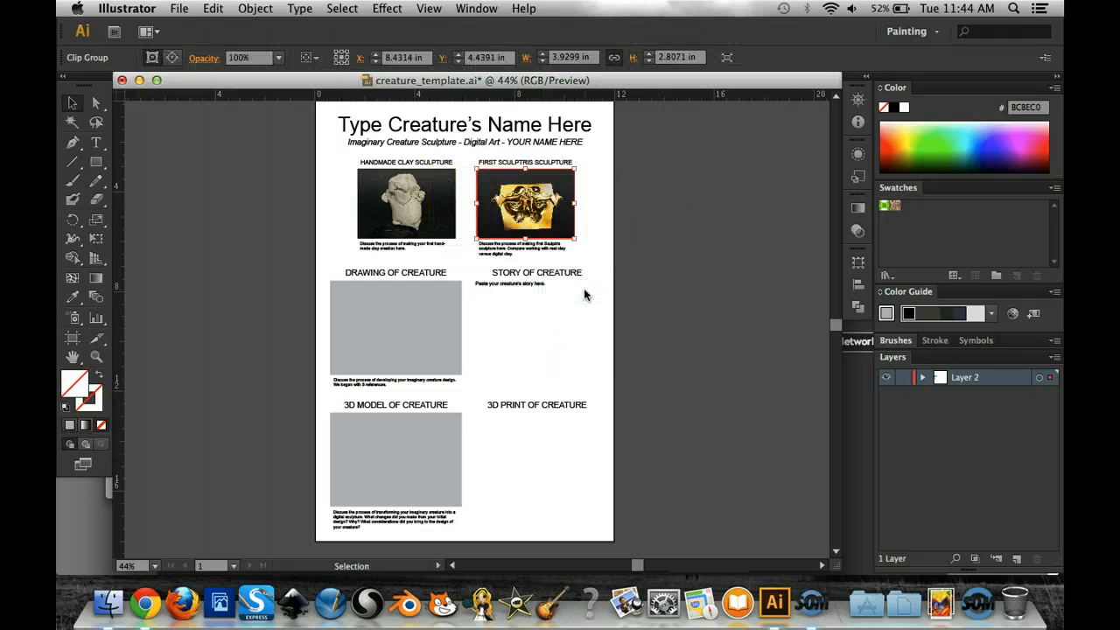
pyautogui.click(662, 202)
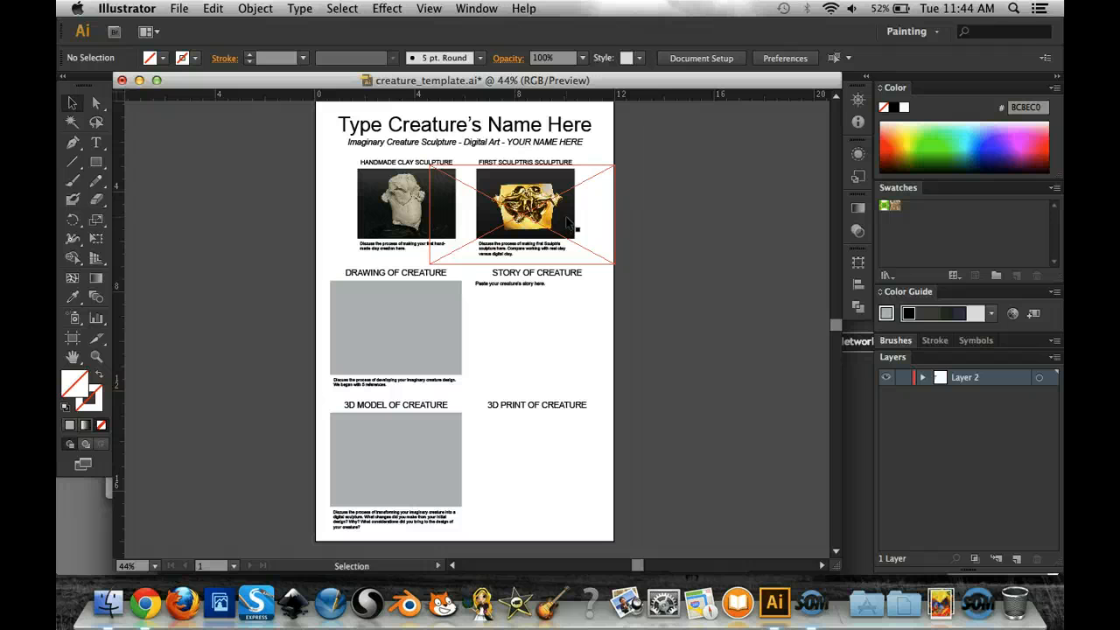
# - Switch to Chrome and copy the creature's story from the robpool a pooetal blog post, leaving out the creature's name at its end
pyautogui.click(96, 357)
pyautogui.click(516, 310)
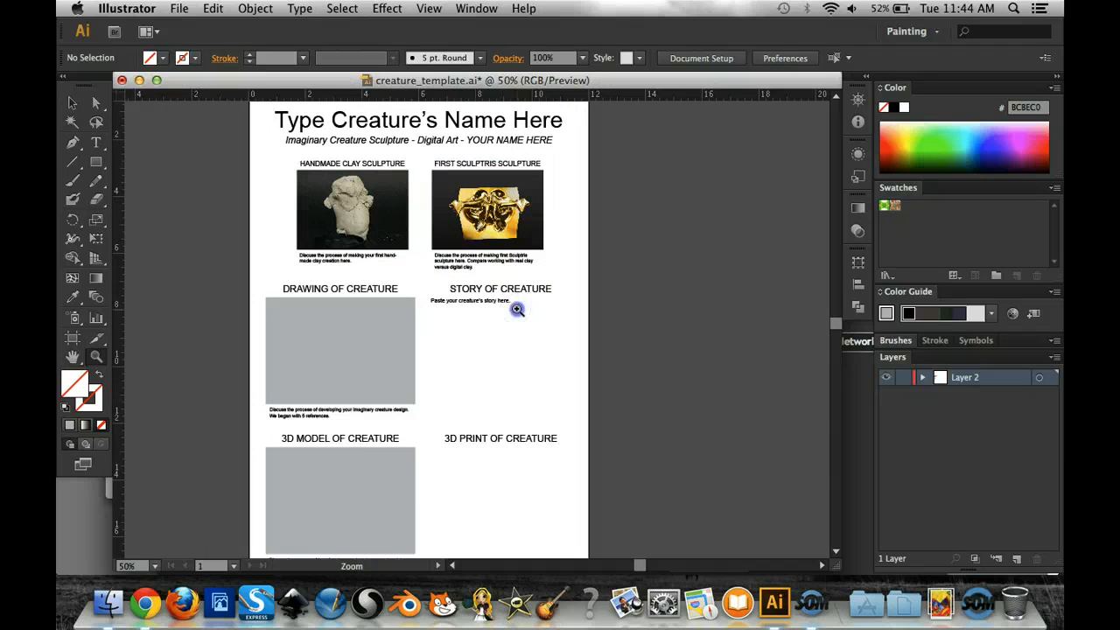
pyautogui.click(517, 310)
pyautogui.click(517, 310)
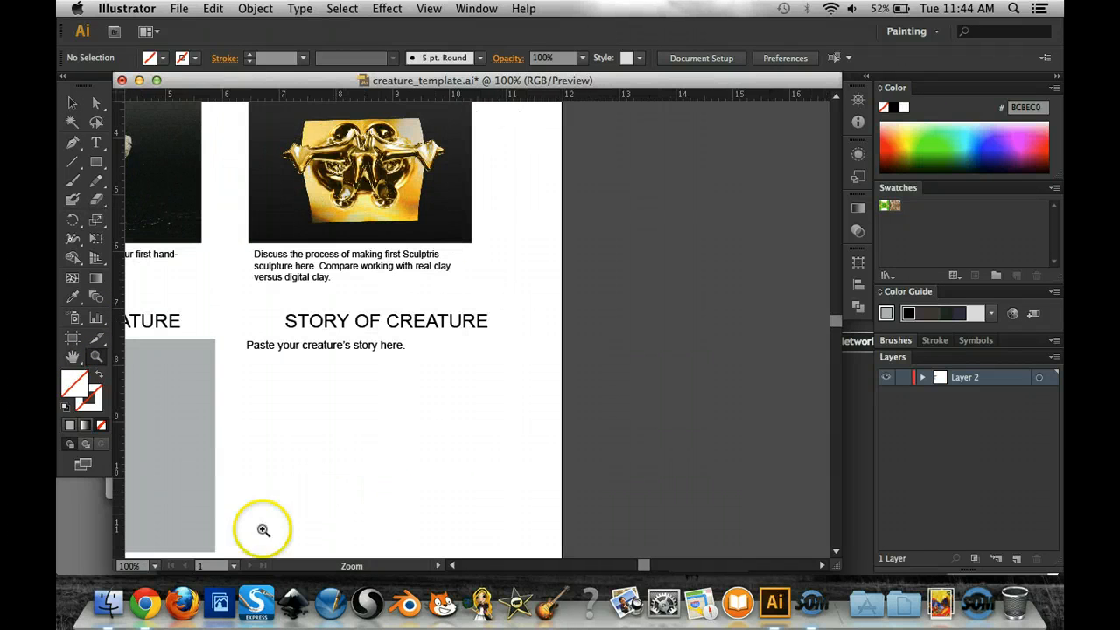
pyautogui.click(147, 602)
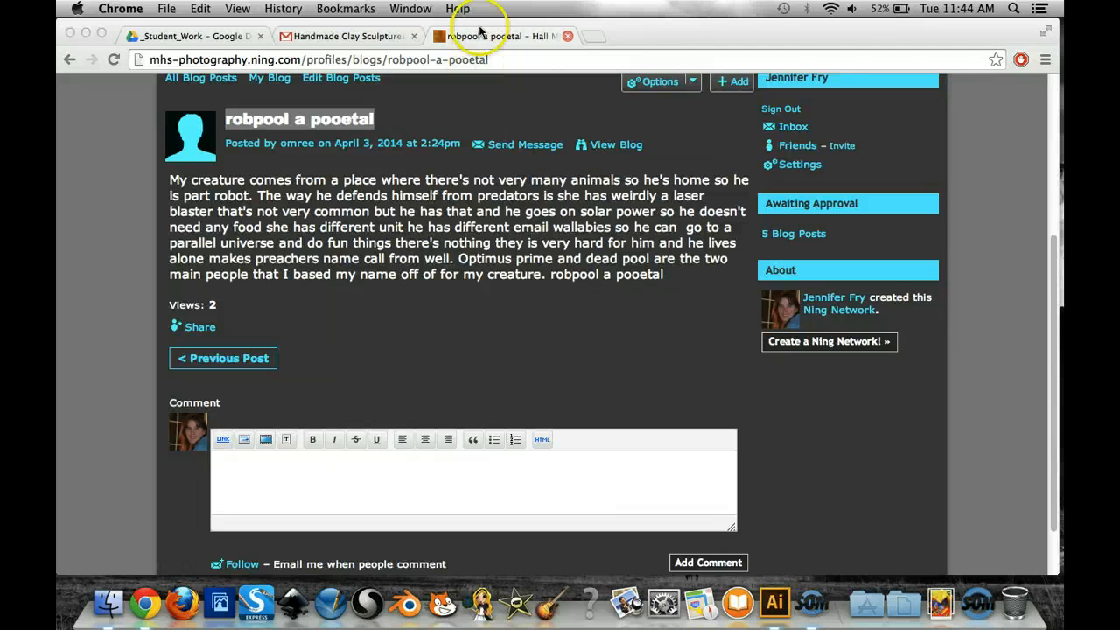
pyautogui.click(480, 34)
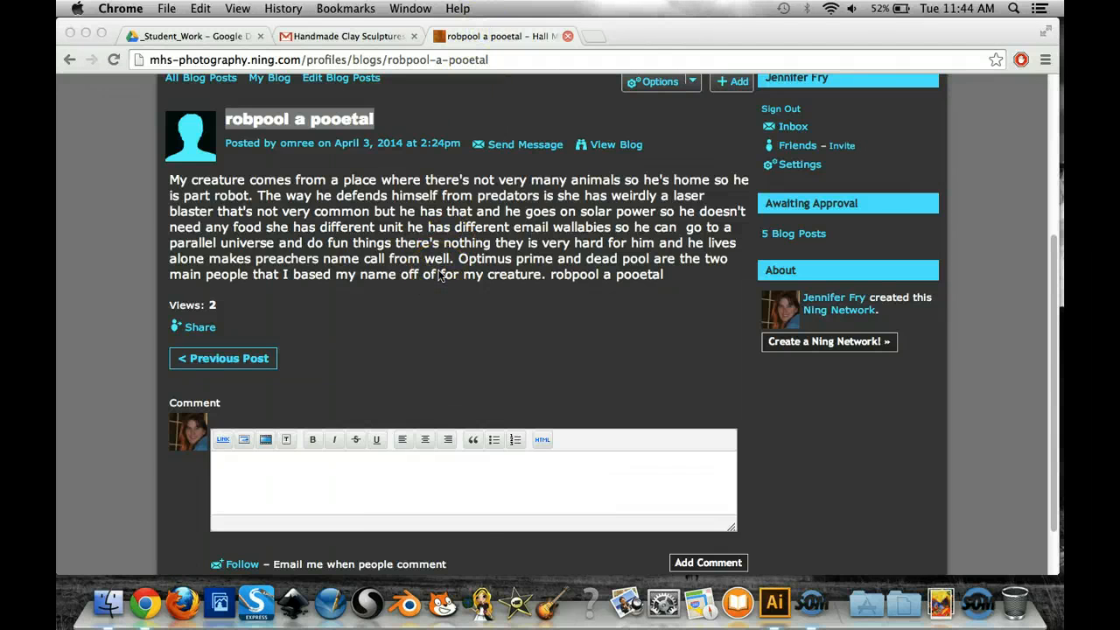
pyautogui.click(390, 266)
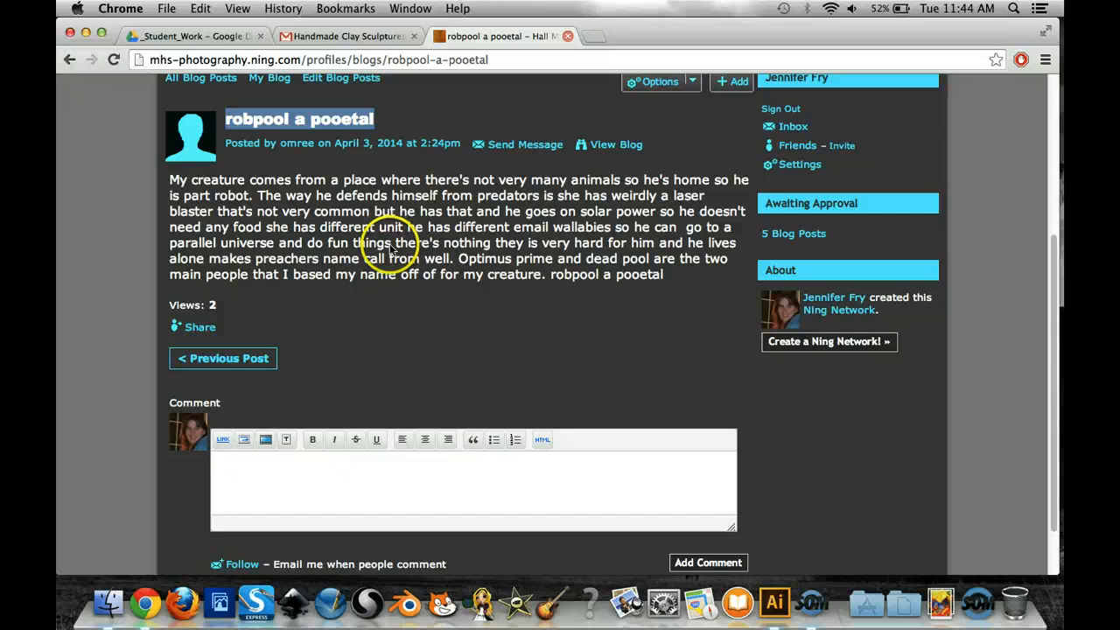
pyautogui.scroll(5, 394, 262)
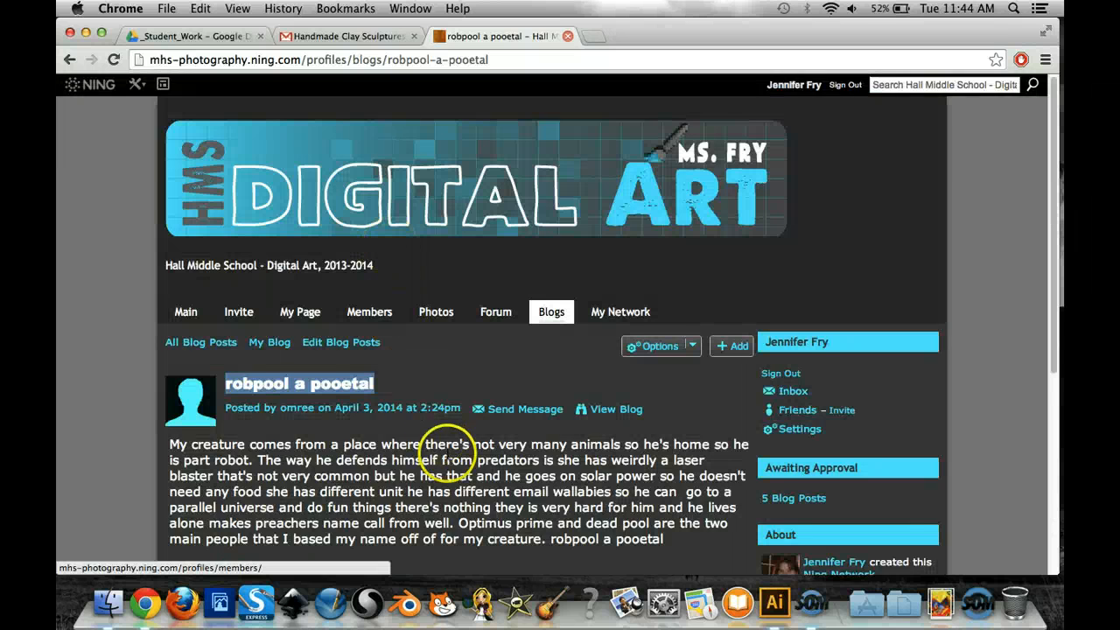
pyautogui.scroll(-1, 446, 446)
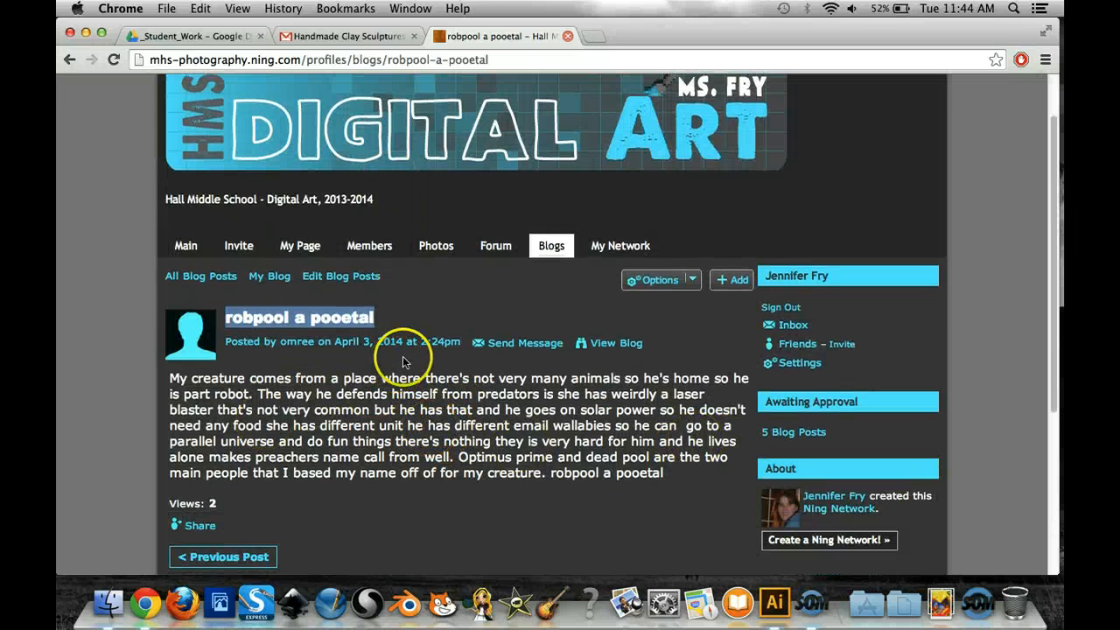
pyautogui.moveTo(548, 473); pyautogui.dragTo(163, 383)
pyautogui.press('super+c')
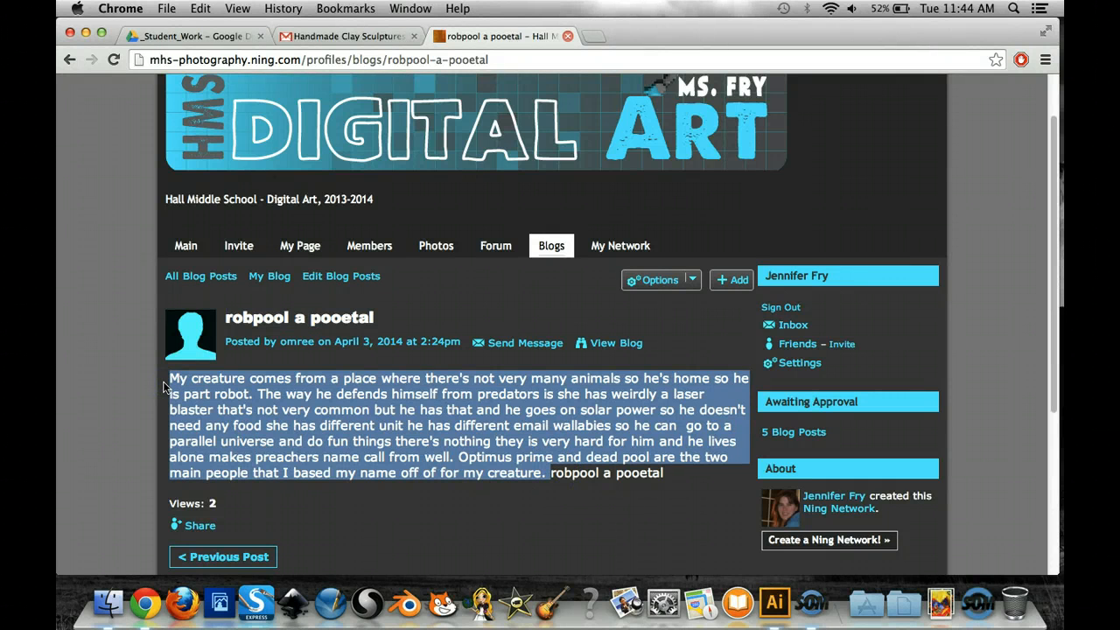
# - Switch to Illustrator, replace the placeholder text under Story of Creature with the copied story, and deselect the text frame
pyautogui.click(776, 601)
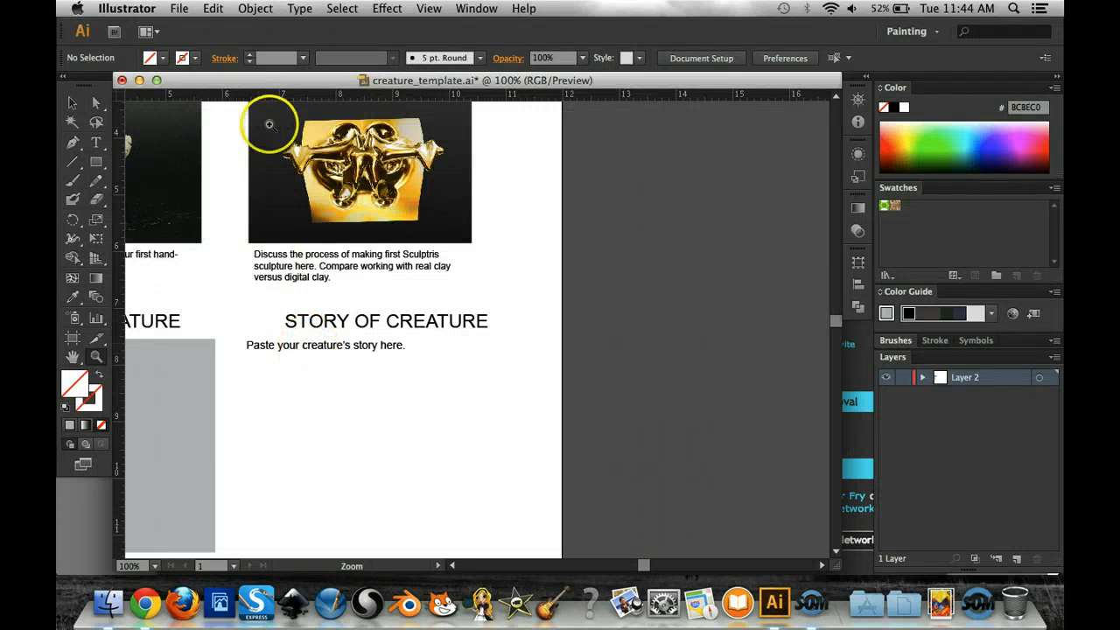
pyautogui.click(74, 104)
pyautogui.click(351, 352)
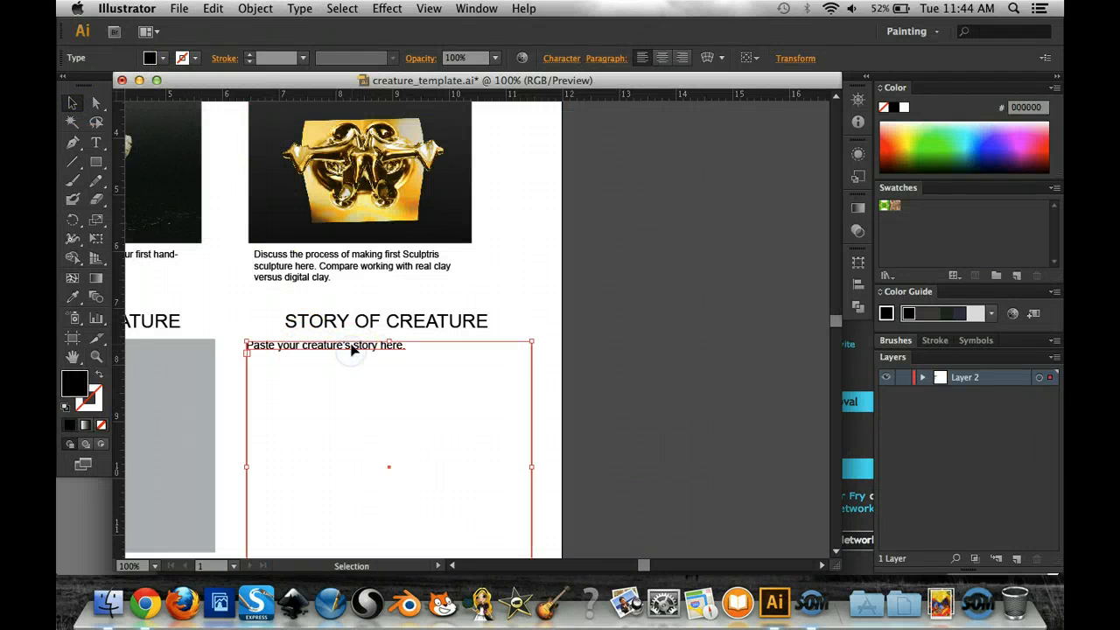
pyautogui.doubleClick(351, 350)
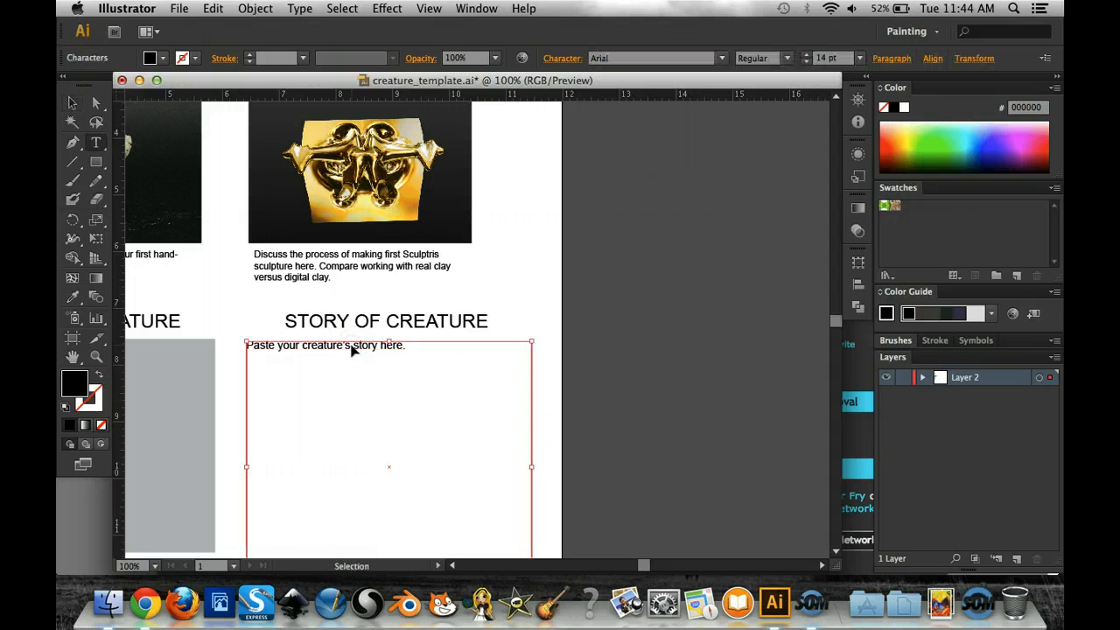
pyautogui.tripleClick(353, 349)
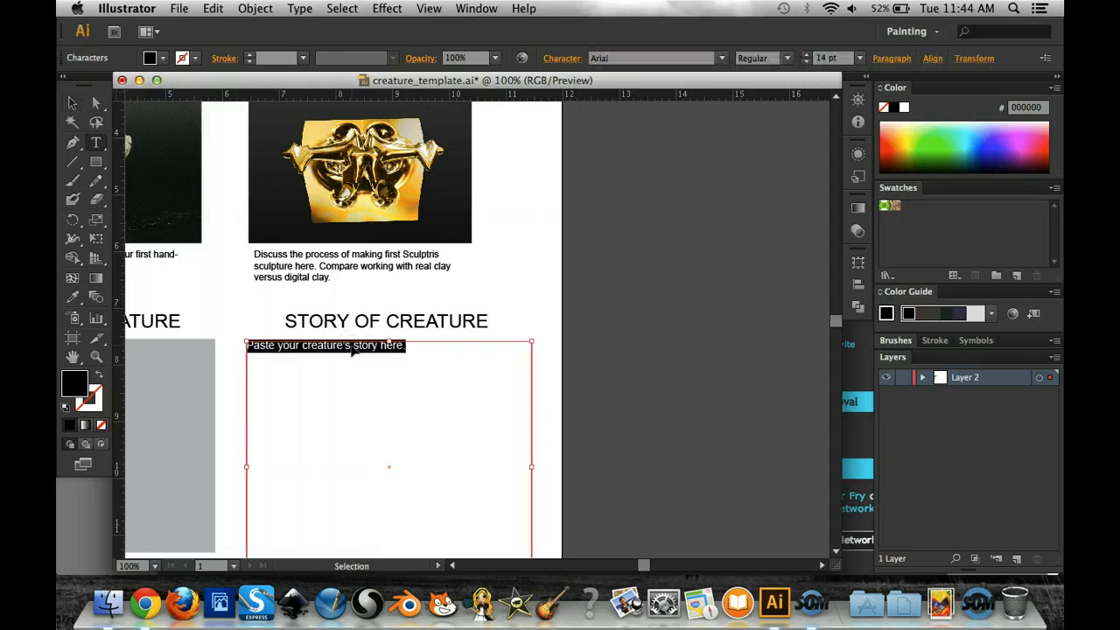
pyautogui.press('super+v')
pyautogui.click(358, 491)
pyautogui.click(616, 403)
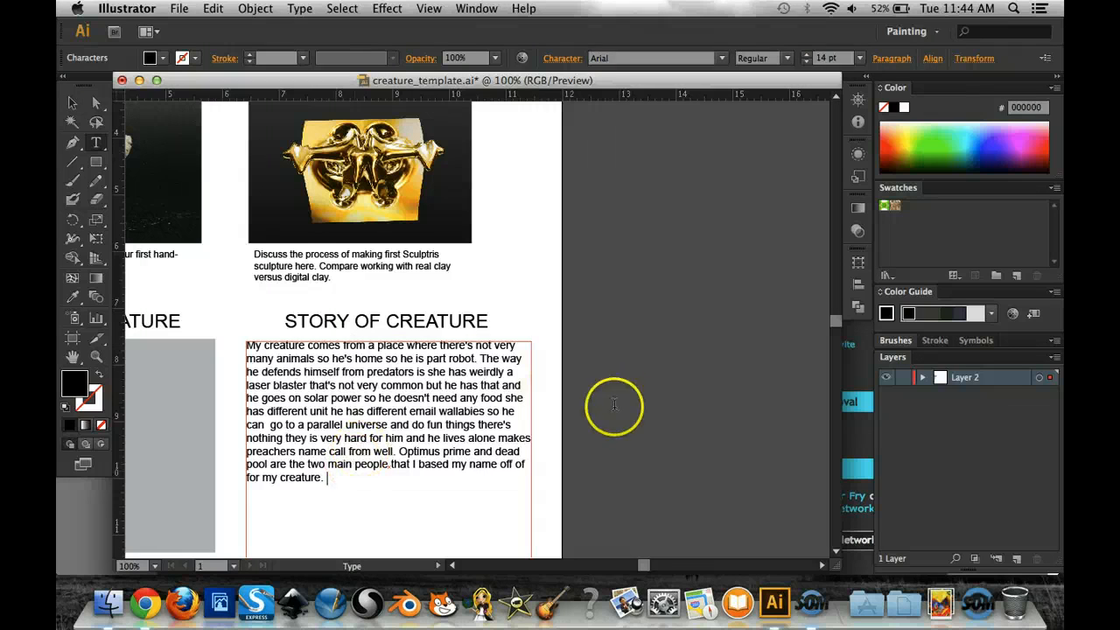
pyautogui.click(71, 104)
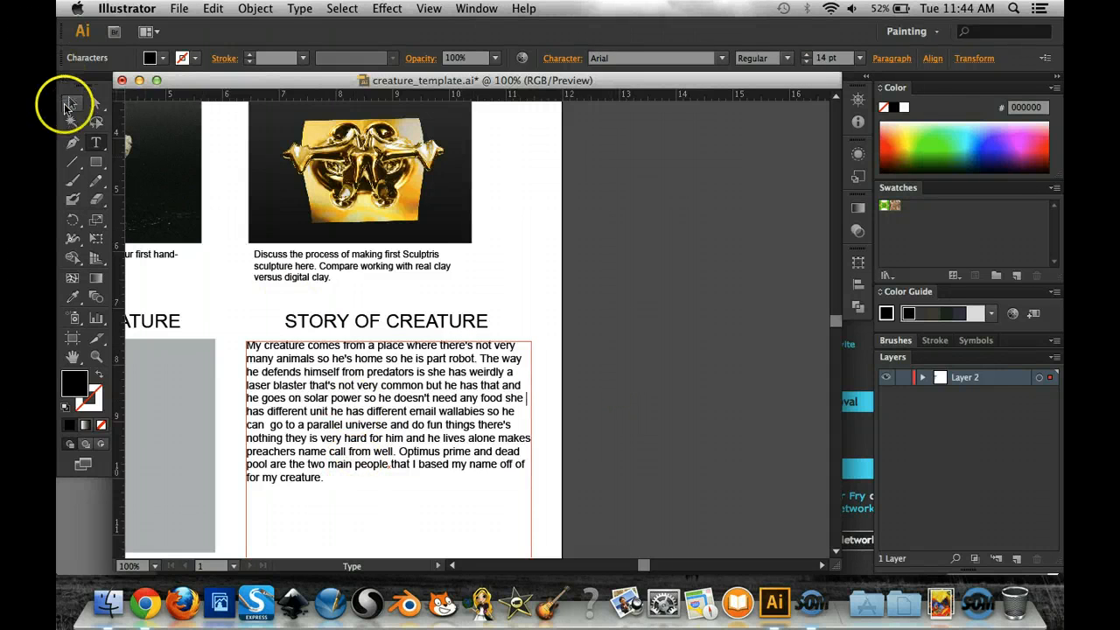
pyautogui.click(626, 345)
# - Switch to Chrome and copy the blog post's title, robpool a pooetal
pyautogui.scroll(-5, 645, 377)
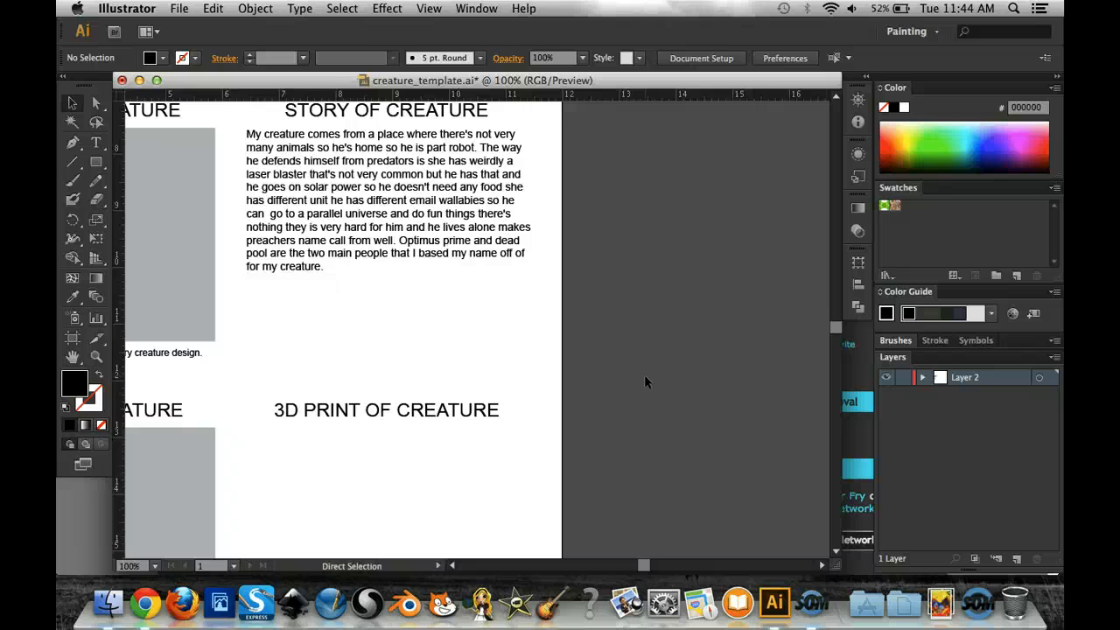
pyautogui.press('super+0')
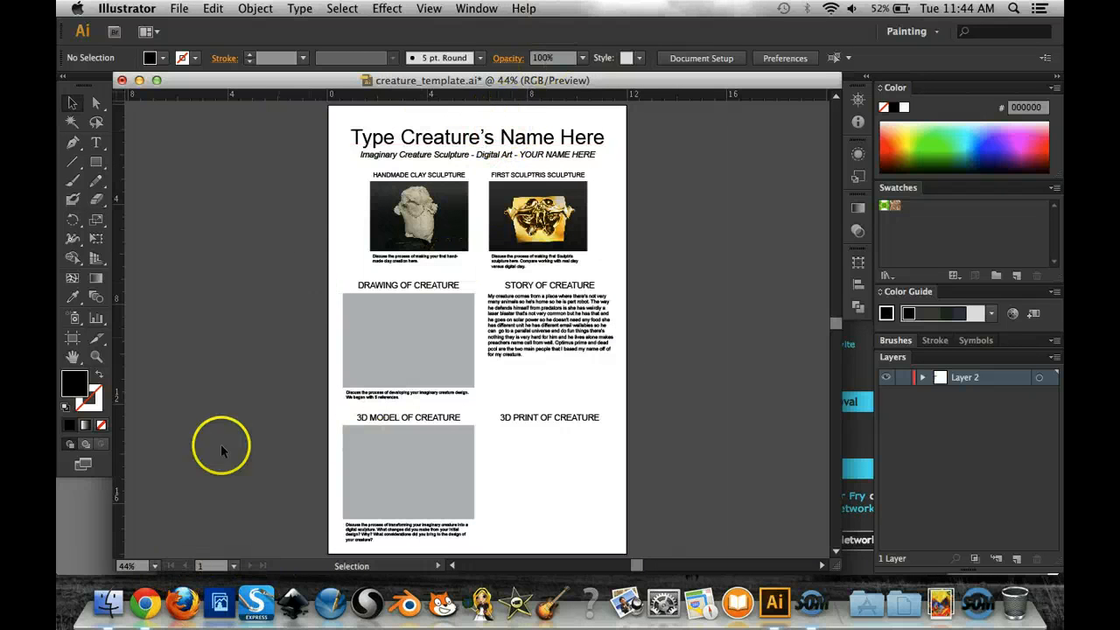
pyautogui.click(145, 602)
pyautogui.click(399, 424)
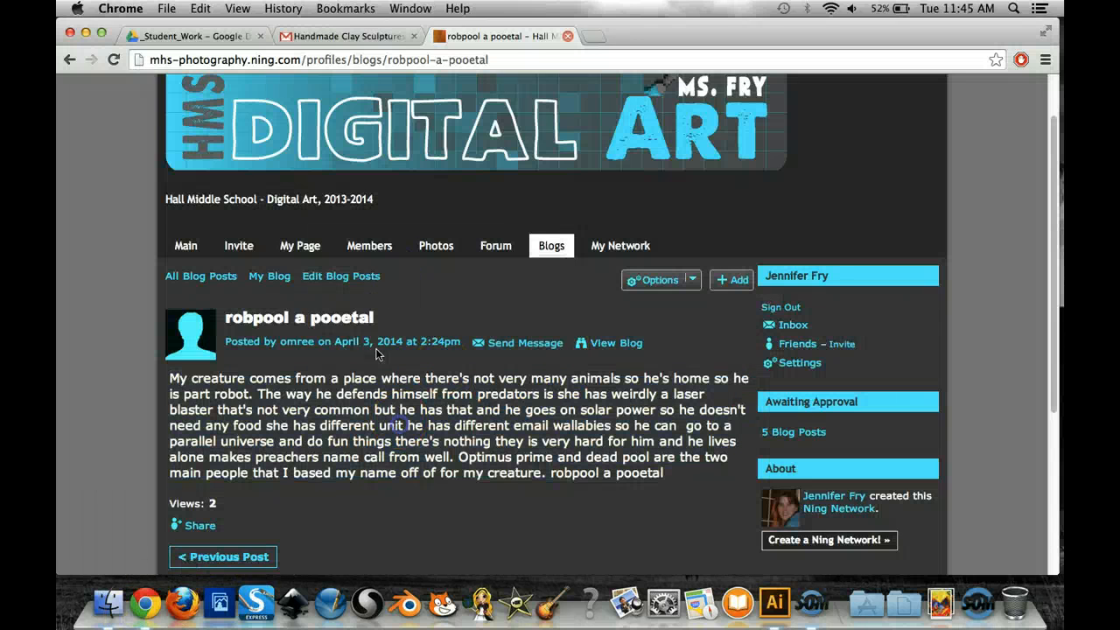
pyautogui.moveTo(382, 321); pyautogui.dragTo(237, 317)
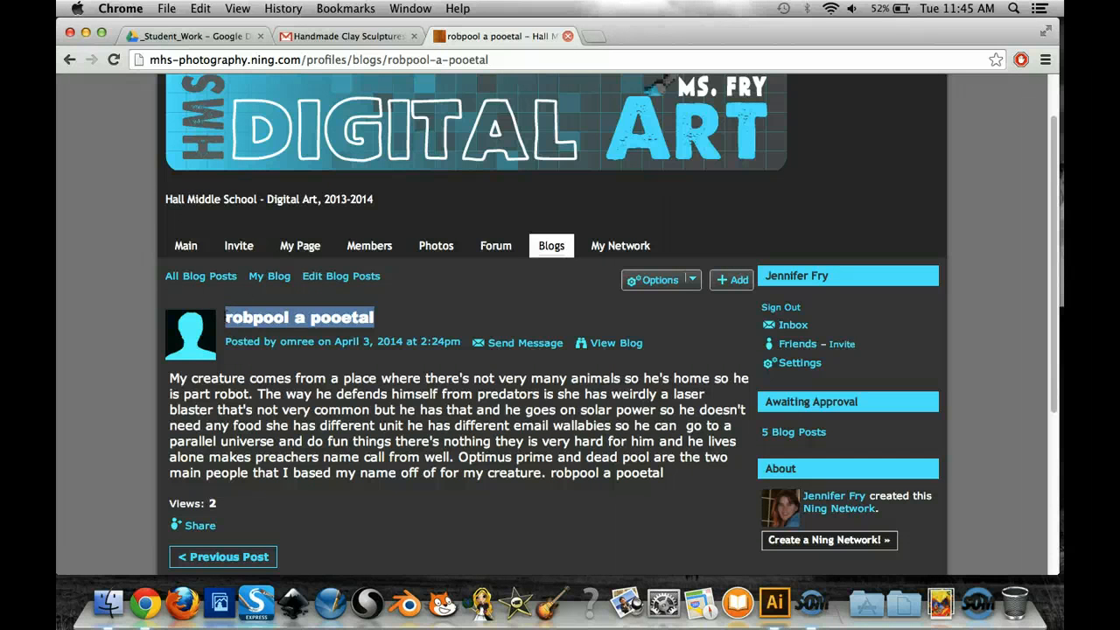
# - Switch to Illustrator and replace the title placeholder "Type Creature's Name Here" with robpool a pooetal
pyautogui.click(763, 614)
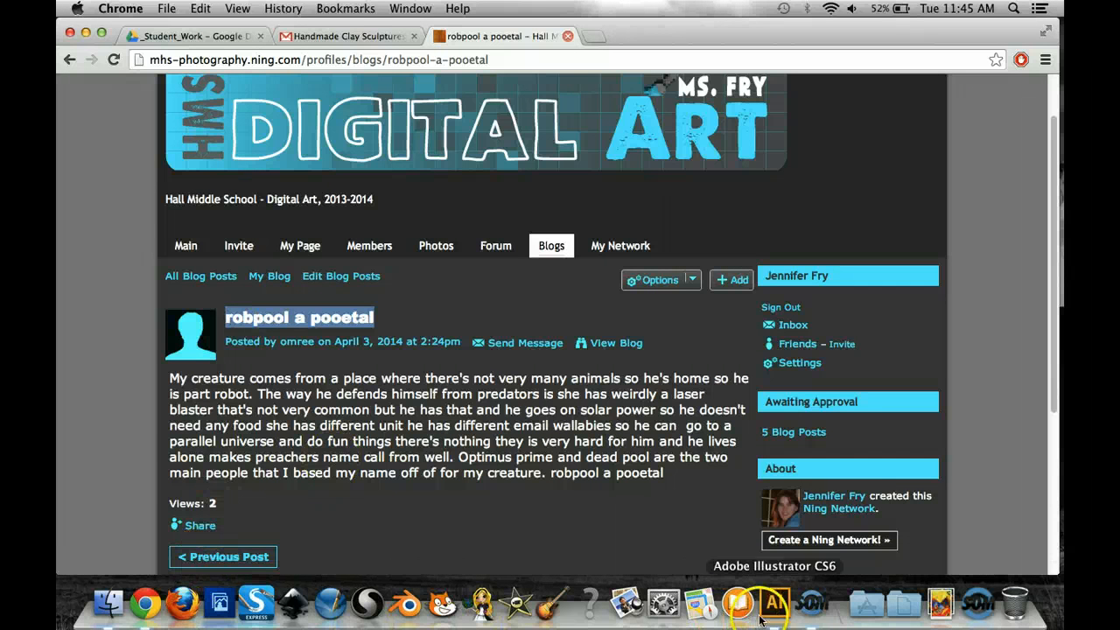
pyautogui.doubleClick(399, 137)
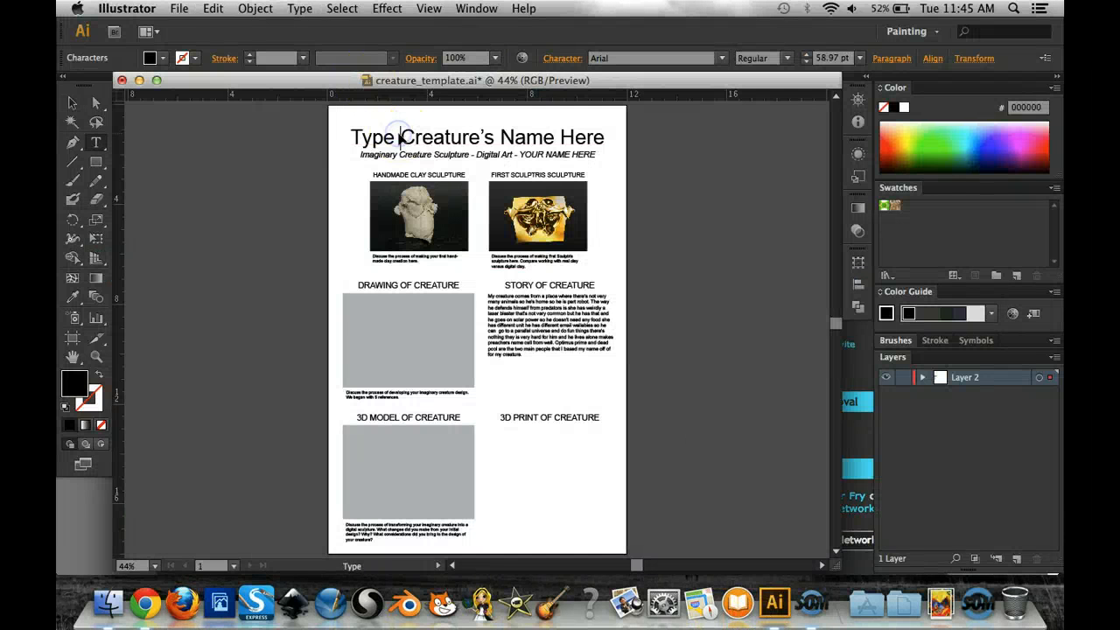
pyautogui.tripleClick(399, 138)
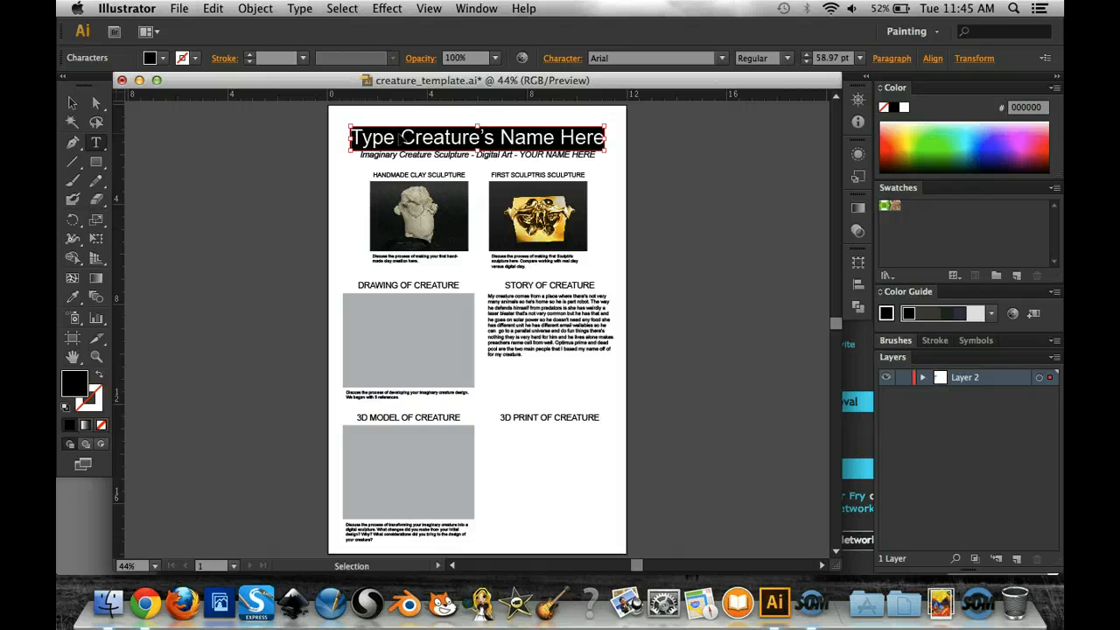
pyautogui.write('robpool a pooetal')
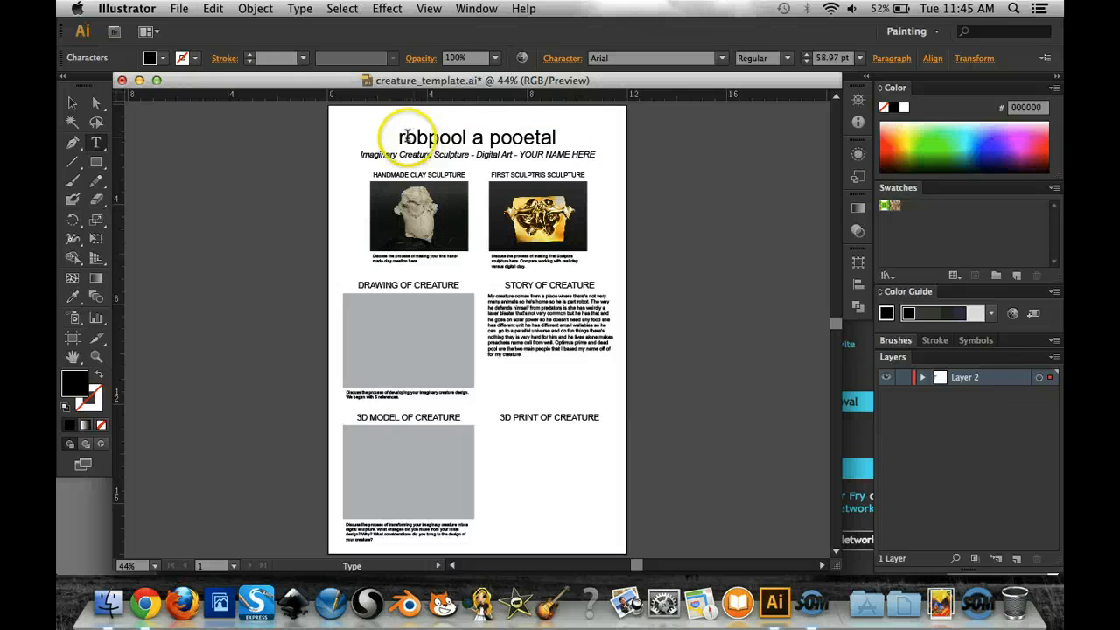
# - Capitalise the first and last words of the title so that it reads Robpool a Pooetal
pyautogui.moveTo(407, 136); pyautogui.dragTo(398, 137)
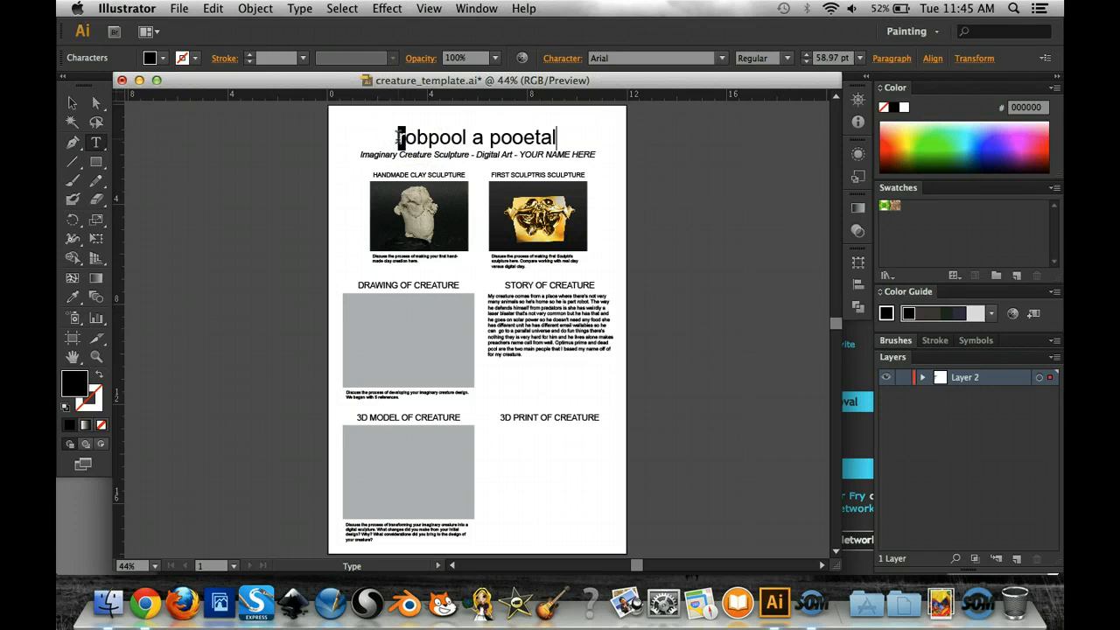
pyautogui.write('R')
pyautogui.click(508, 140)
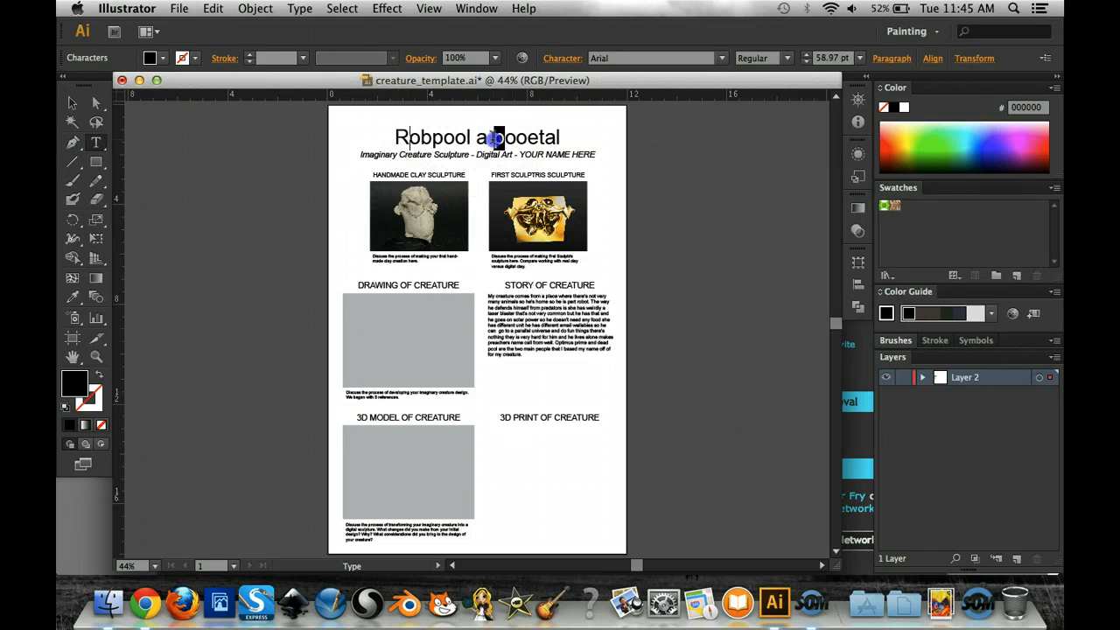
pyautogui.write('P')
# - Replace YOUR NAME HERE in the subtitle line with the student's full name, and deselect the text
pyautogui.click(532, 152)
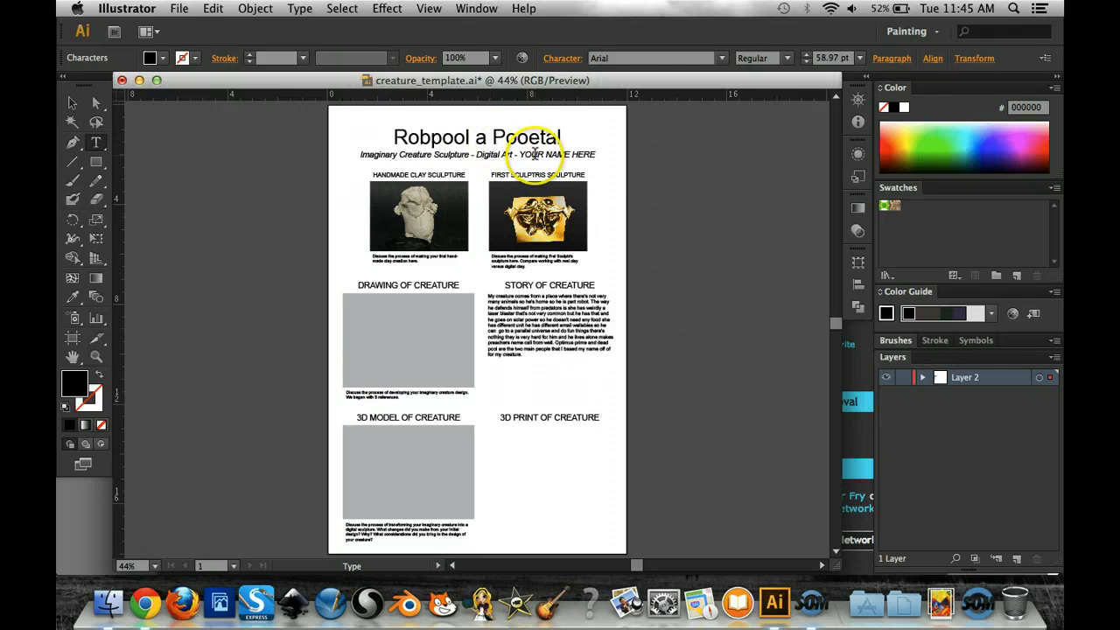
pyautogui.moveTo(523, 154); pyautogui.dragTo(597, 158)
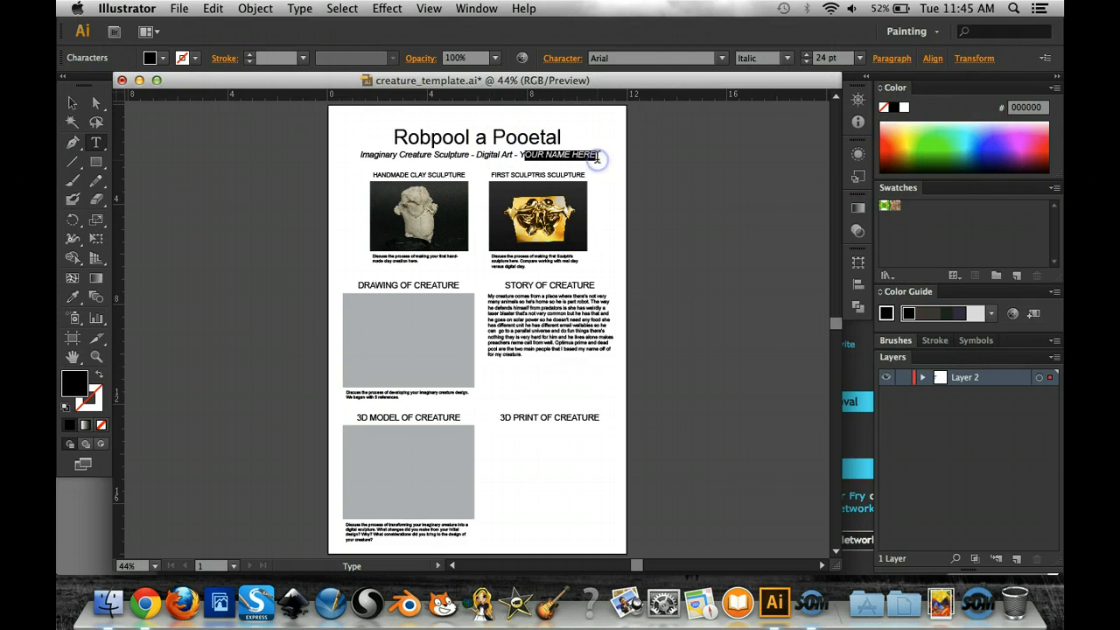
pyautogui.press('BackSpace')
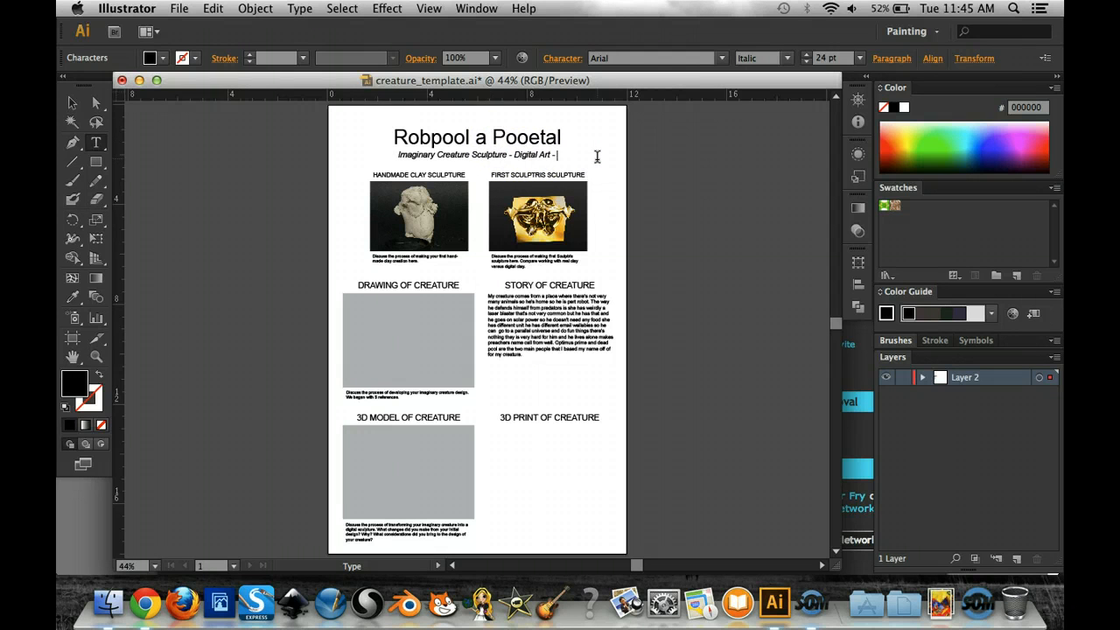
pyautogui.write('M')
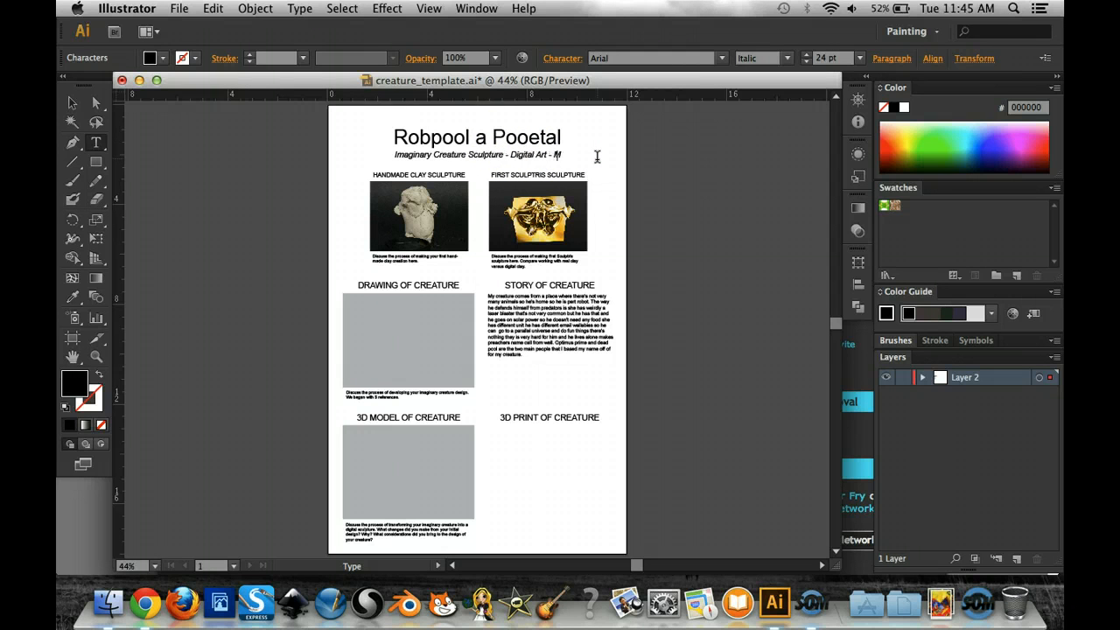
pyautogui.press('BackSpace')
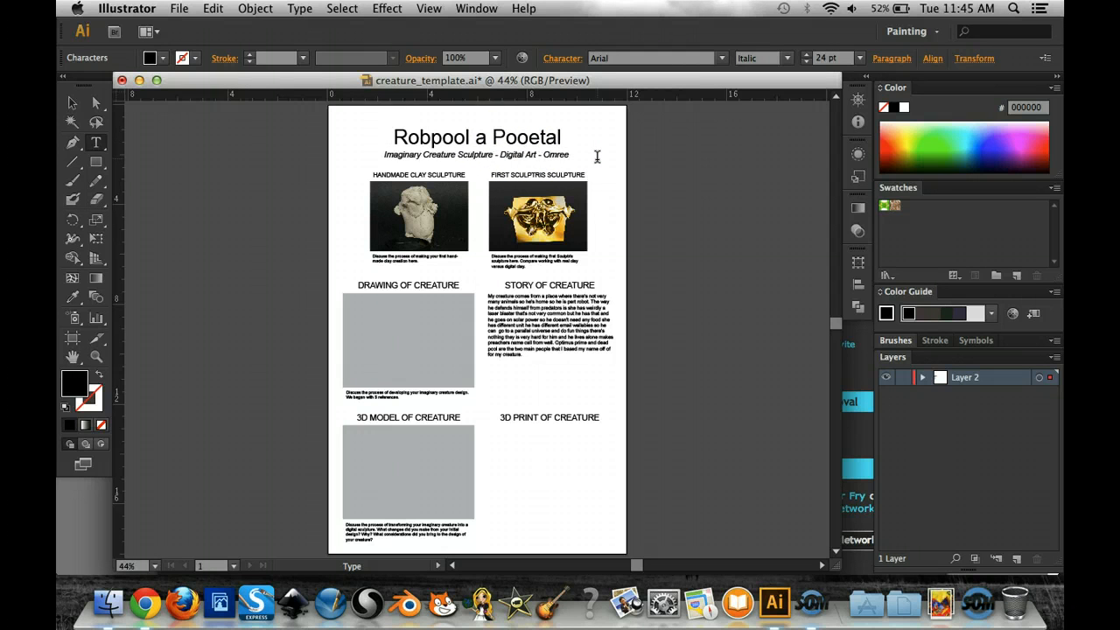
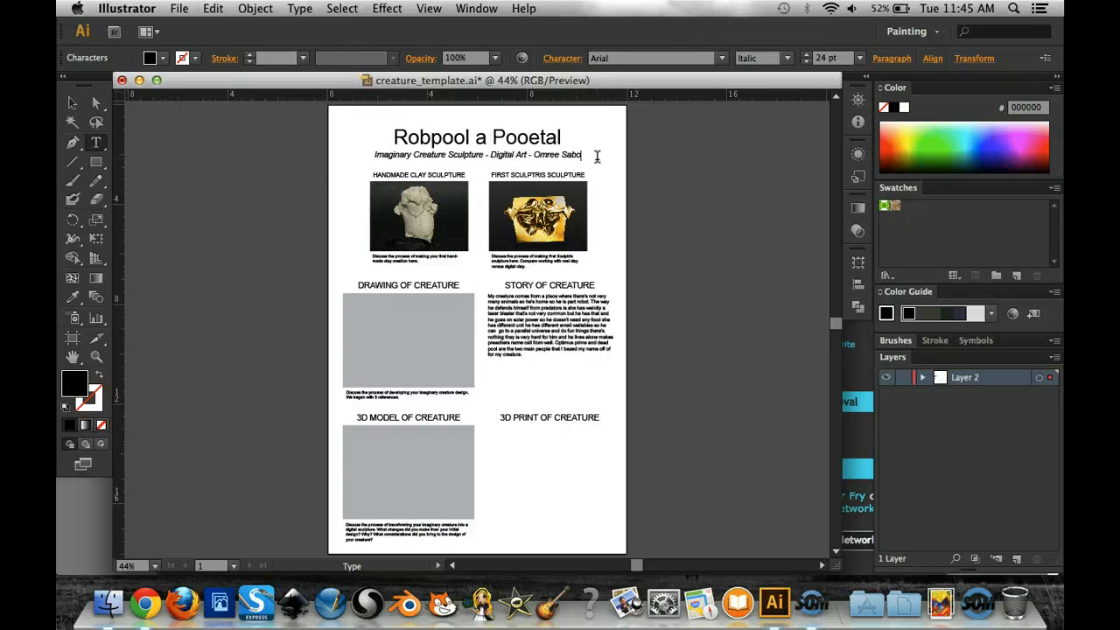
pyautogui.click(72, 104)
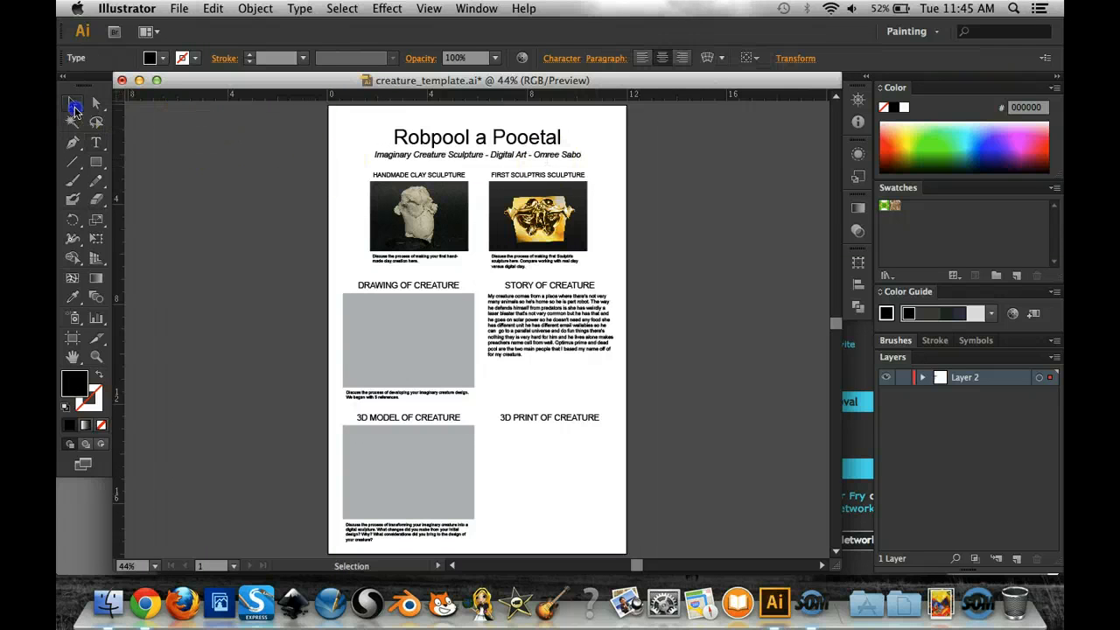
pyautogui.click(267, 172)
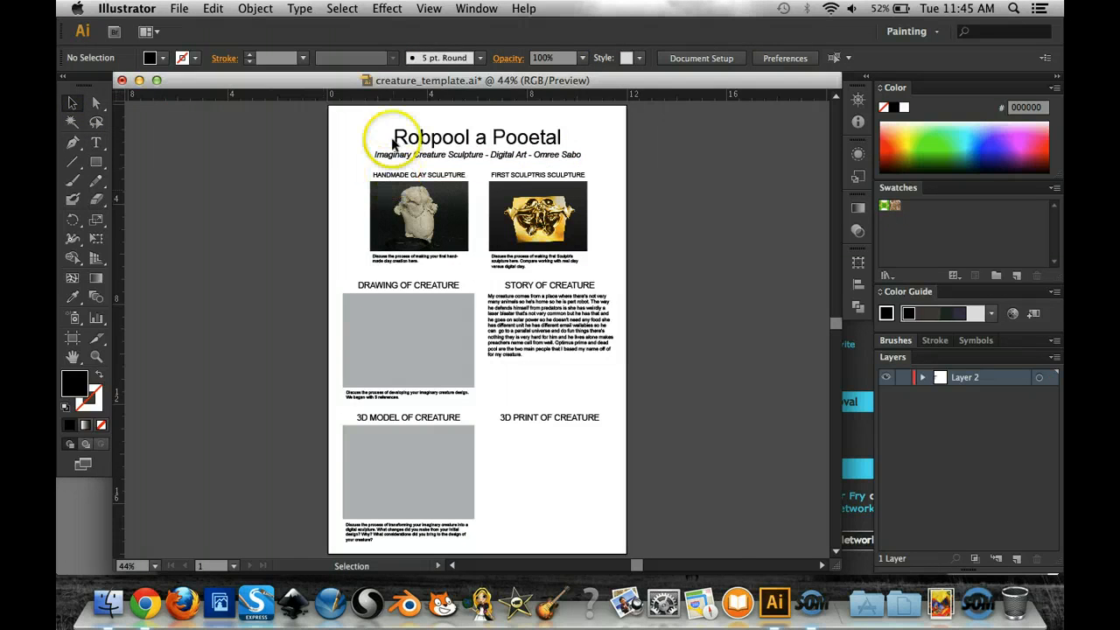
# - Select all of the placeholder caption text beneath the Handmade Clay Sculpture photo for editing
pyautogui.click(97, 358)
pyautogui.click(413, 252)
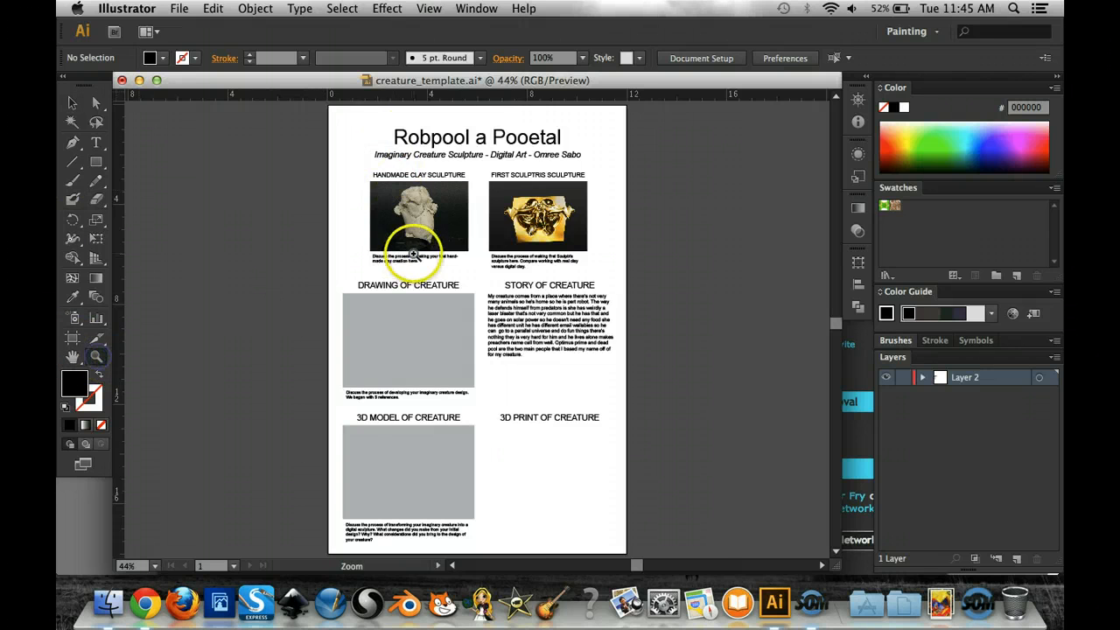
pyautogui.click(494, 333)
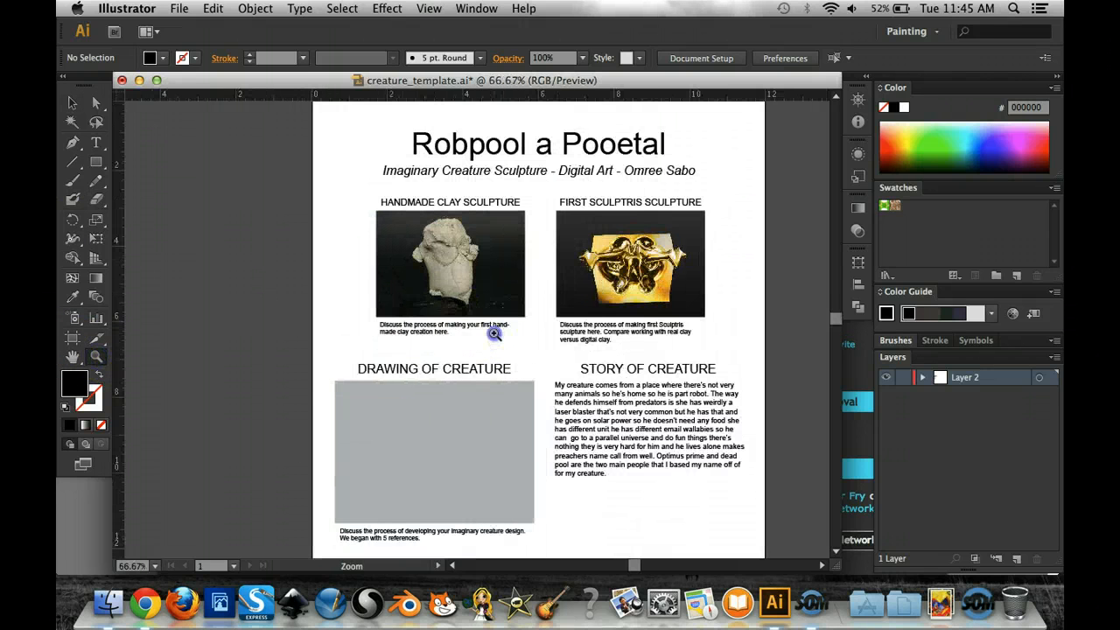
pyautogui.click(494, 332)
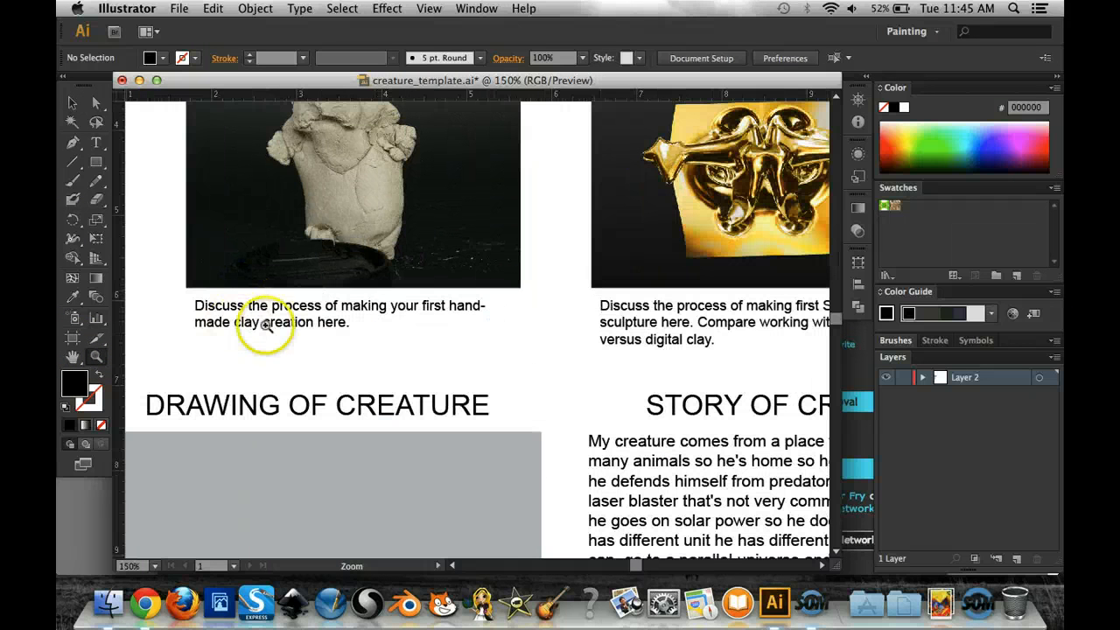
pyautogui.scroll(-1, 340, 308)
pyautogui.scroll(2, 340, 308)
pyautogui.scroll(10, 340, 309)
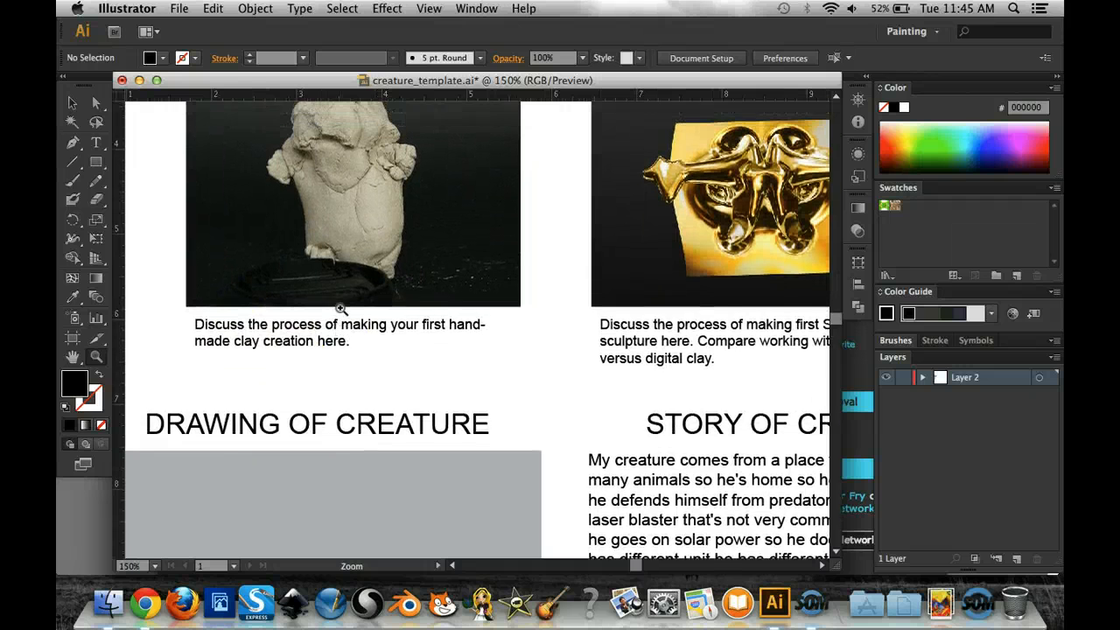
pyautogui.click(97, 148)
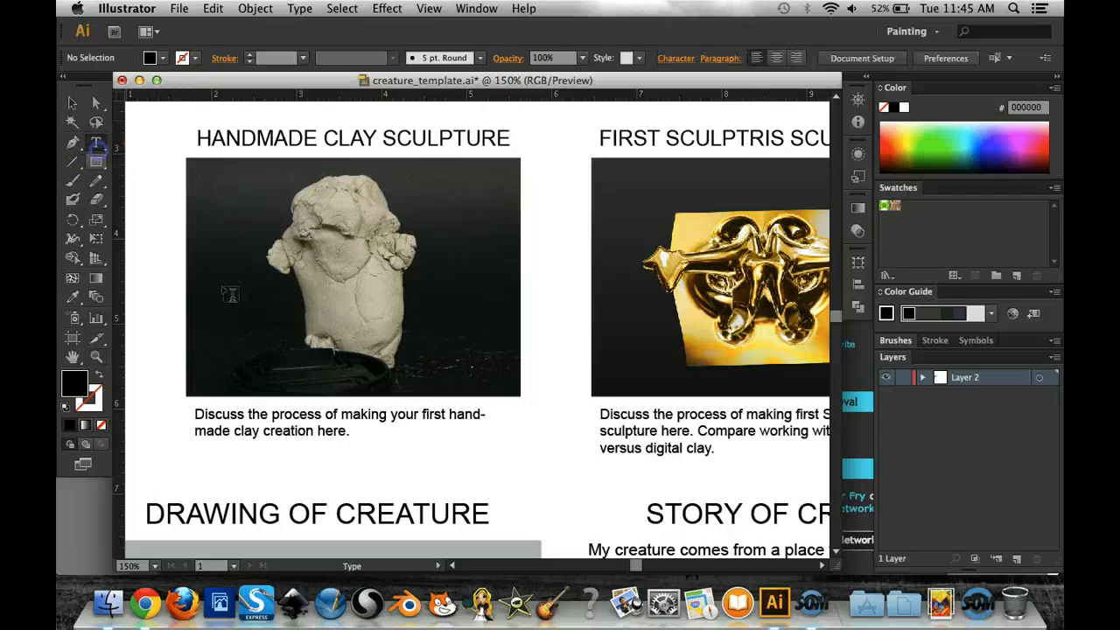
pyautogui.click(335, 430)
pyautogui.moveTo(351, 431); pyautogui.dragTo(185, 412)
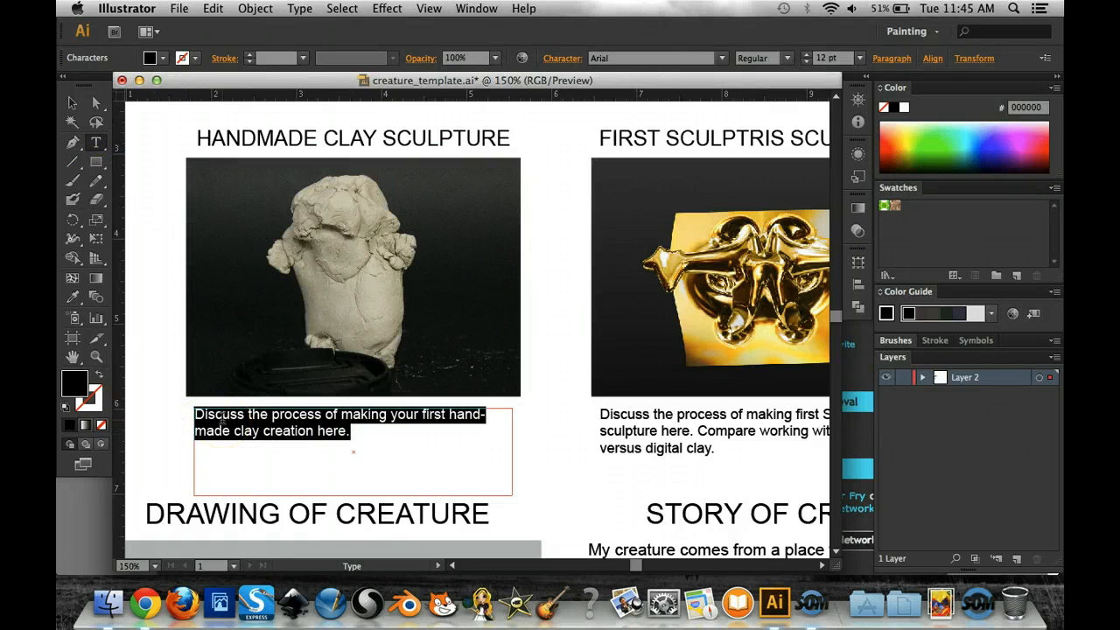